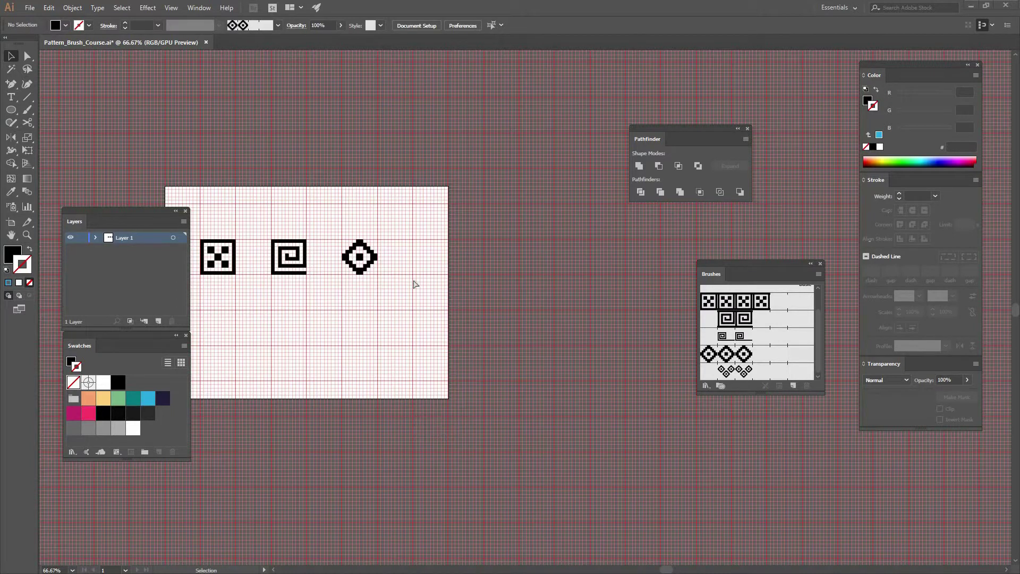
# - Draw a rectangle of about 100 × 99 px beside the diamond motif and swap its fill and stroke, leaving only a black outline
pyautogui.hotkey('ctrl', '=')
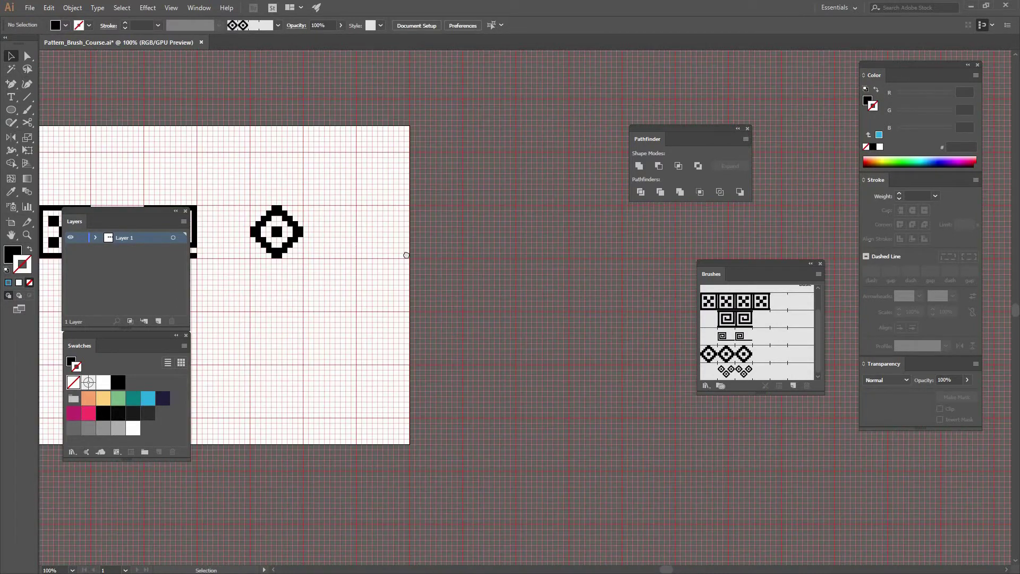
pyautogui.moveTo(407, 253); pyautogui.dragTo(496, 269)
pyautogui.moveTo(10, 114); pyautogui.dragTo(56, 110)
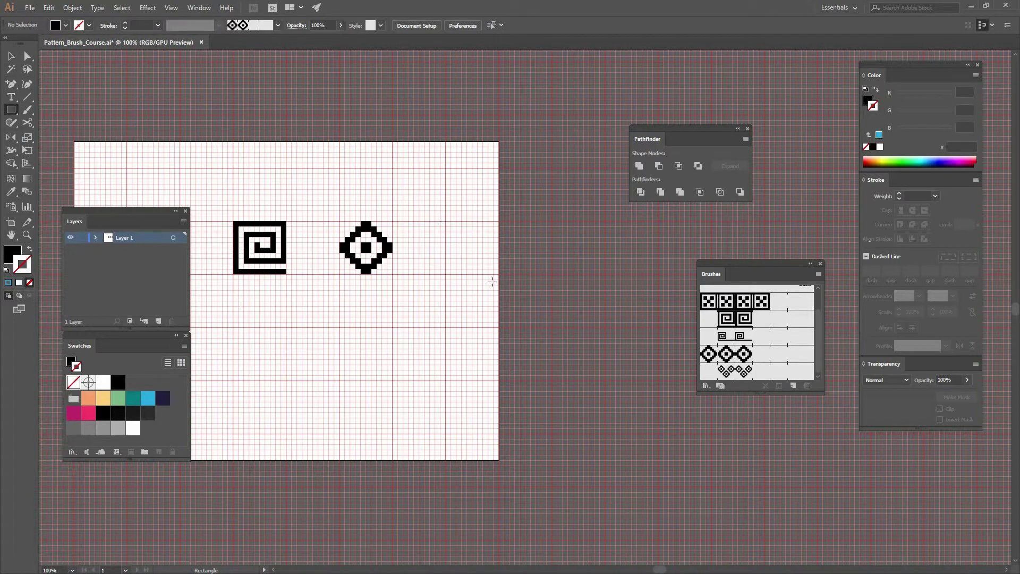
pyautogui.moveTo(446, 222); pyautogui.dragTo(498, 274)
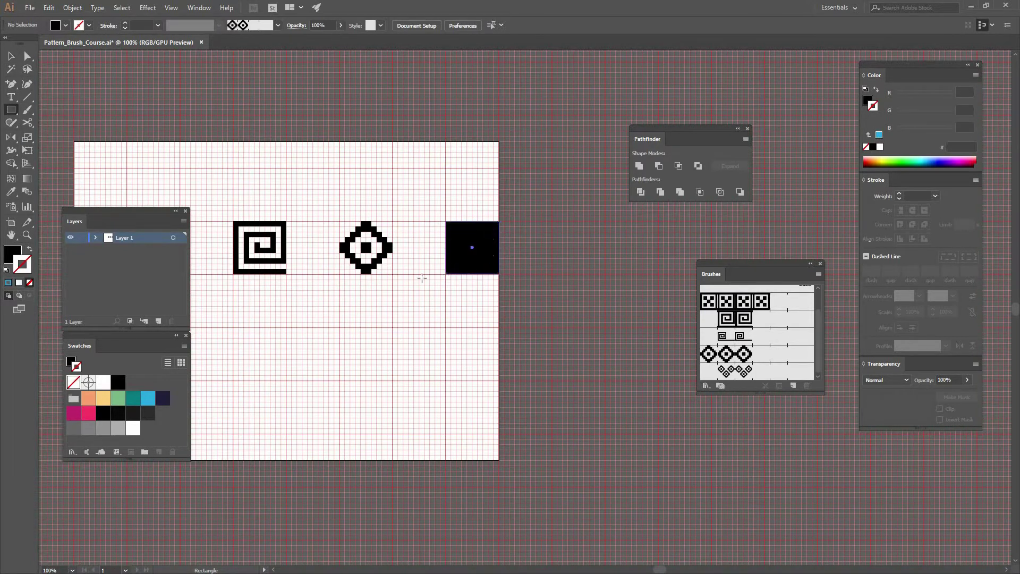
pyautogui.click(30, 251)
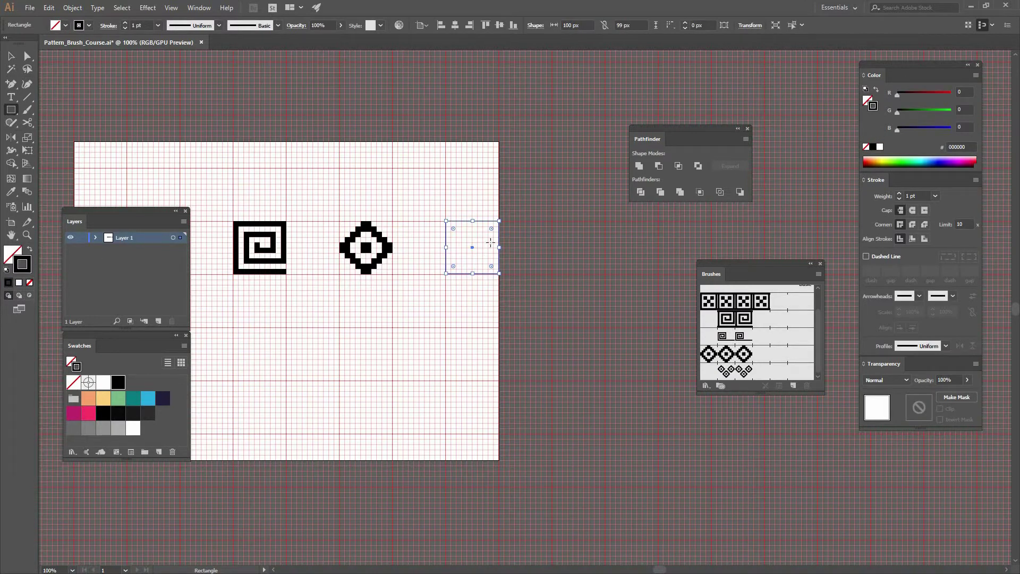
# - Set the rectangle's stroke weight to 10 pt and align the stroke to the inside
pyautogui.hotkey('ctrl', '+')
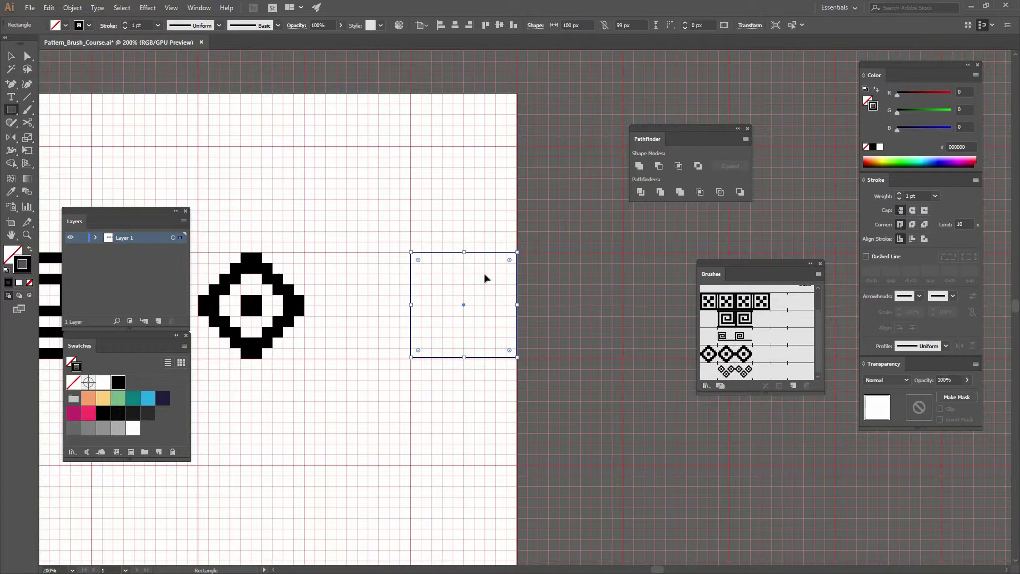
pyautogui.press('v')
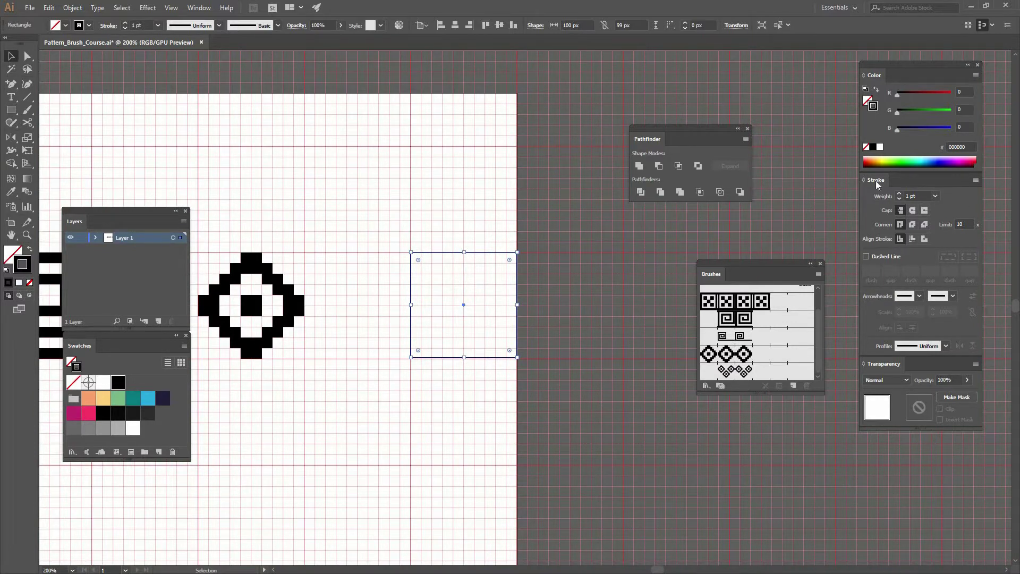
pyautogui.click(202, 7)
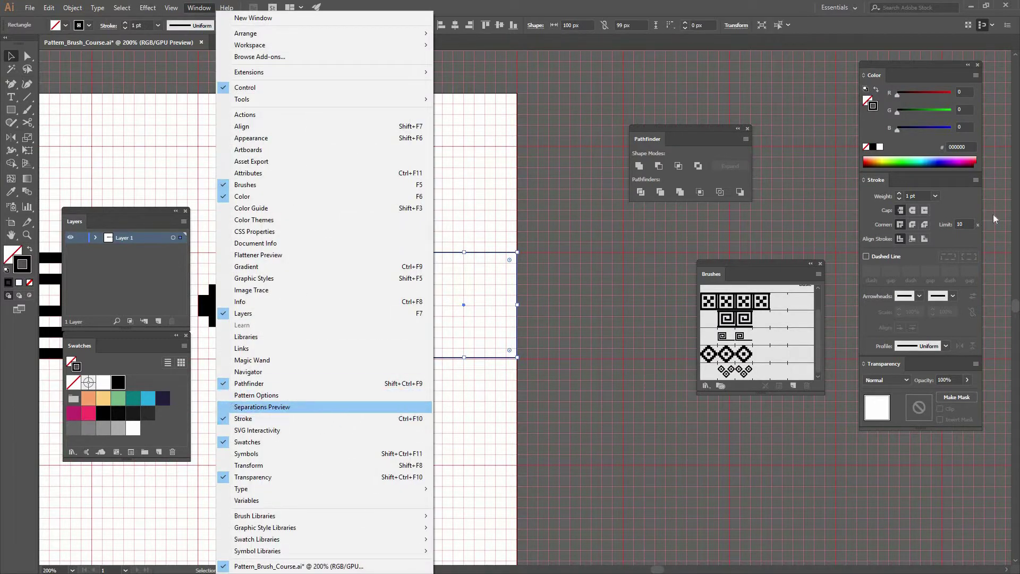
pyautogui.click(938, 200)
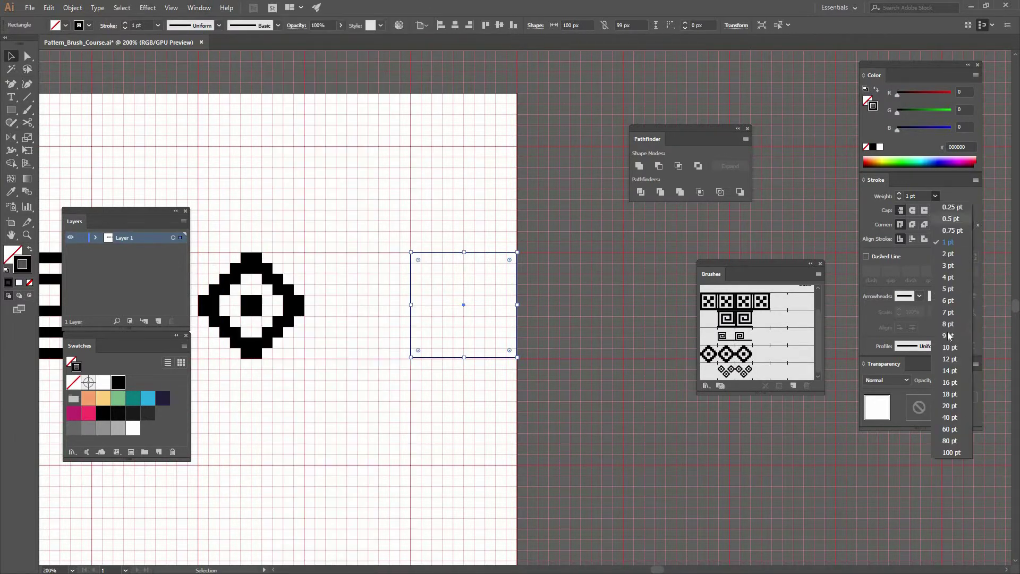
pyautogui.click(935, 196)
pyautogui.click(696, 366)
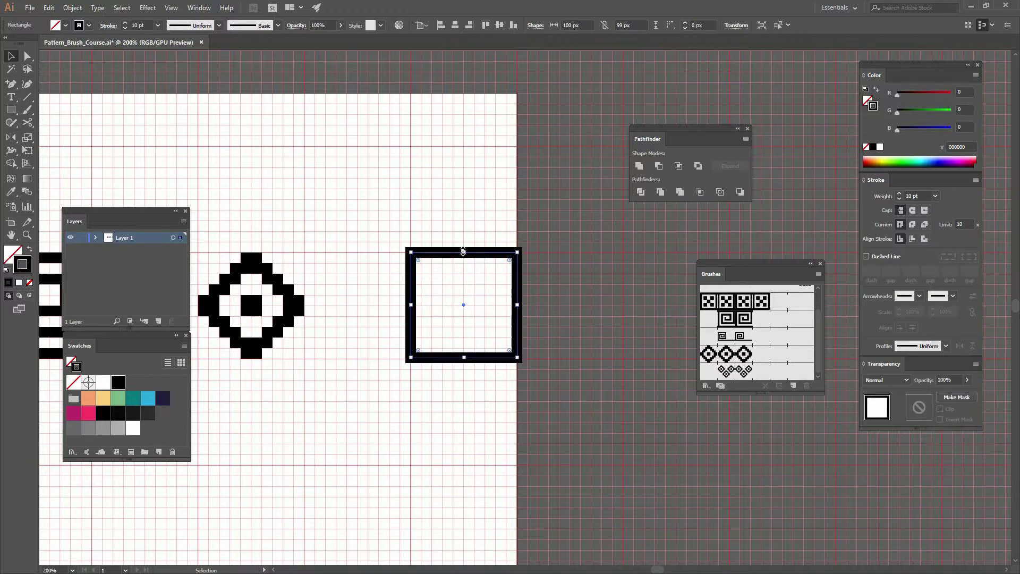
pyautogui.hotkey('ctrl', '=')
pyautogui.hotkey('ctrl', '=')
pyautogui.moveTo(435, 228); pyautogui.dragTo(370, 217)
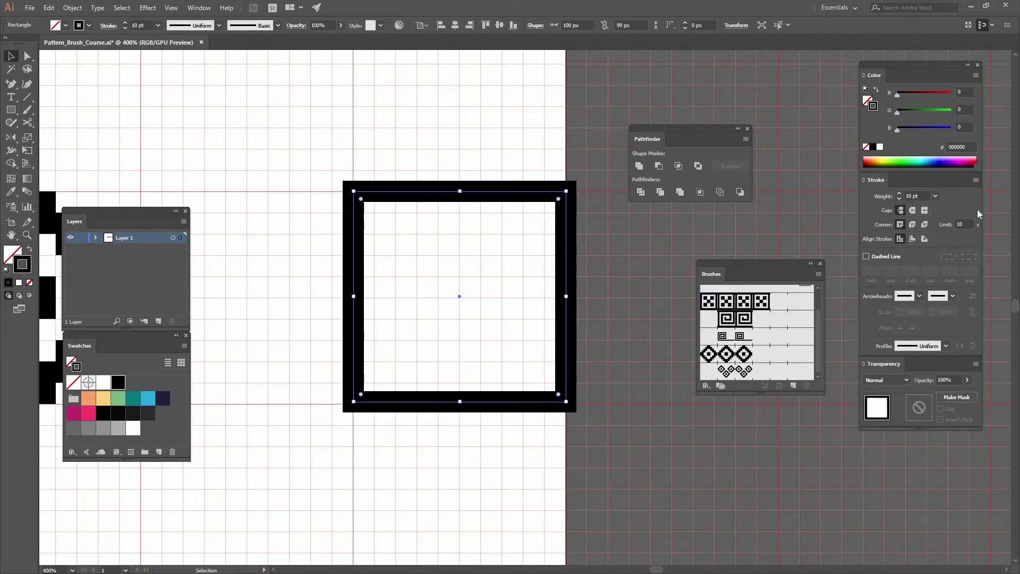
pyautogui.click(911, 239)
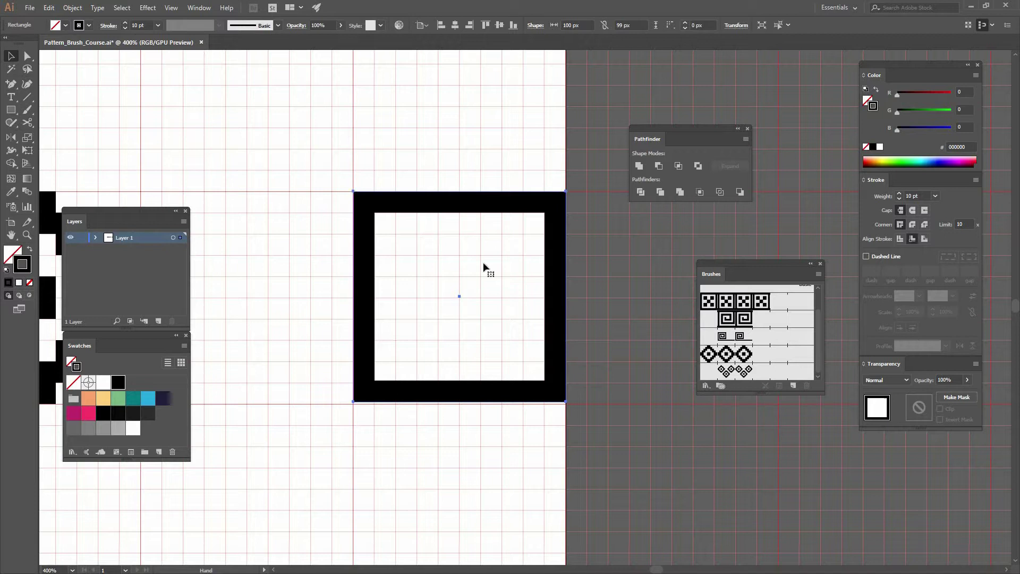
# - Round the rectangle's two upper corners to 50 px to form an arch
pyautogui.moveTo(482, 262); pyautogui.dragTo(442, 255)
pyautogui.click(27, 55)
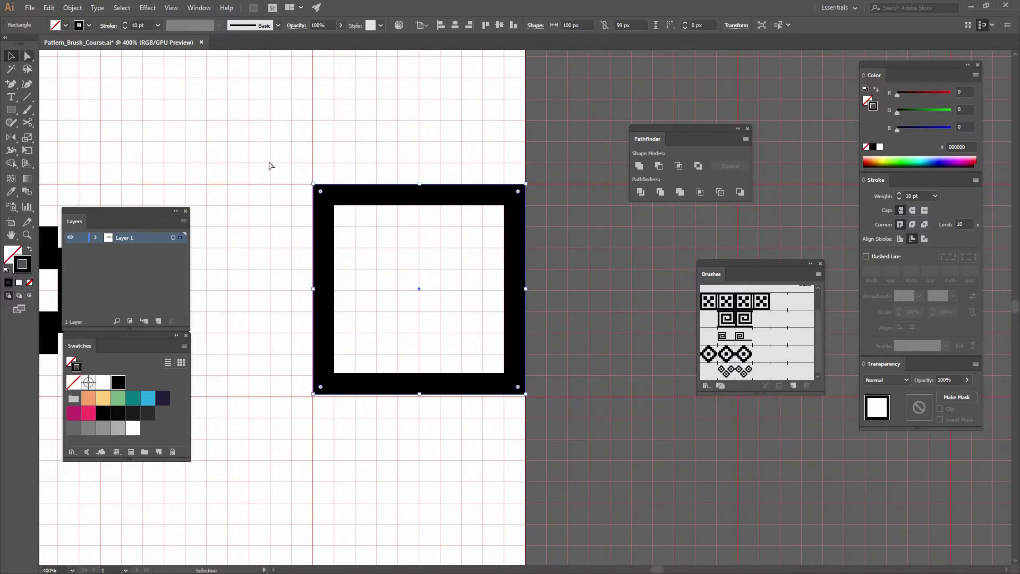
pyautogui.click(518, 192)
pyautogui.moveTo(517, 191); pyautogui.dragTo(334, 350)
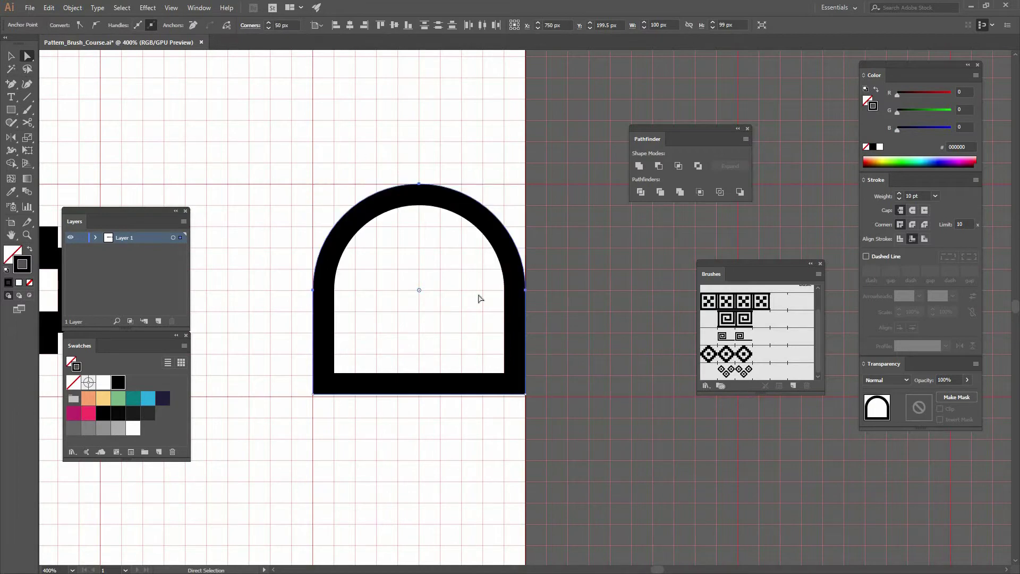
# - Draw a 40 × 60 px rectangle centred at the base inside the arch and round its two upper corners to 20 px
pyautogui.click(14, 110)
pyautogui.moveTo(377, 269); pyautogui.dragTo(462, 395)
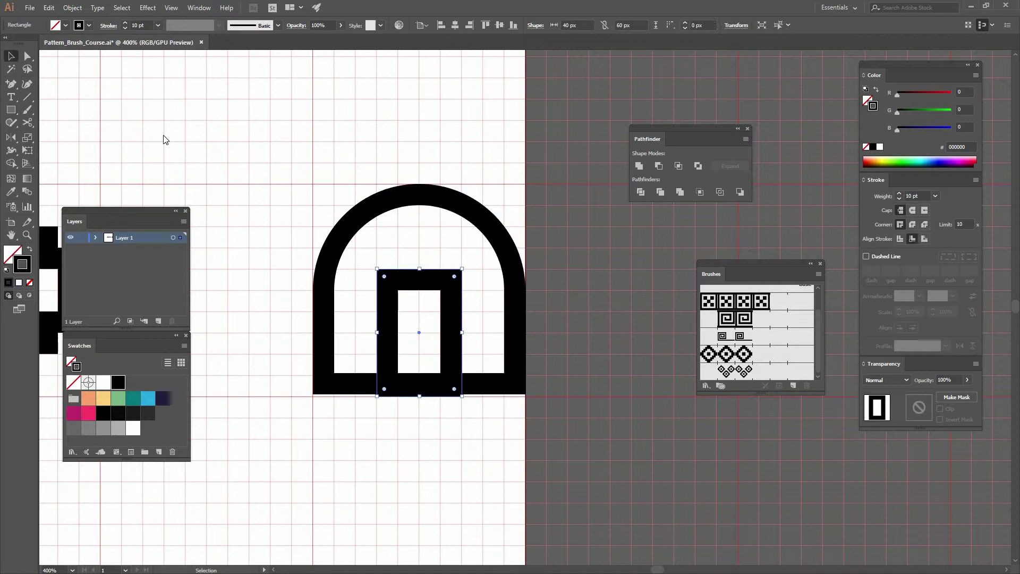
pyautogui.press('a')
pyautogui.click(393, 270)
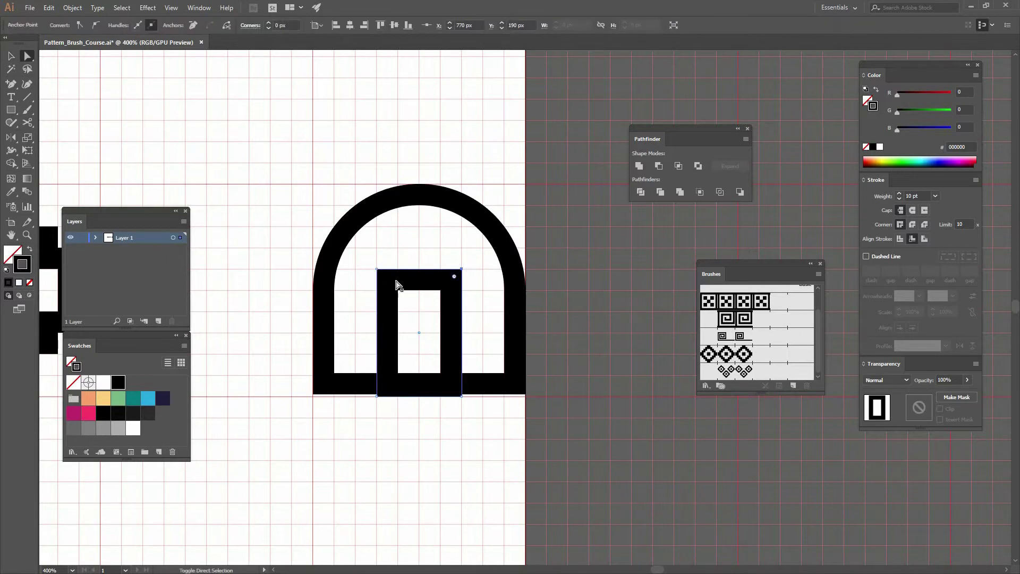
pyautogui.moveTo(387, 278); pyautogui.dragTo(550, 333)
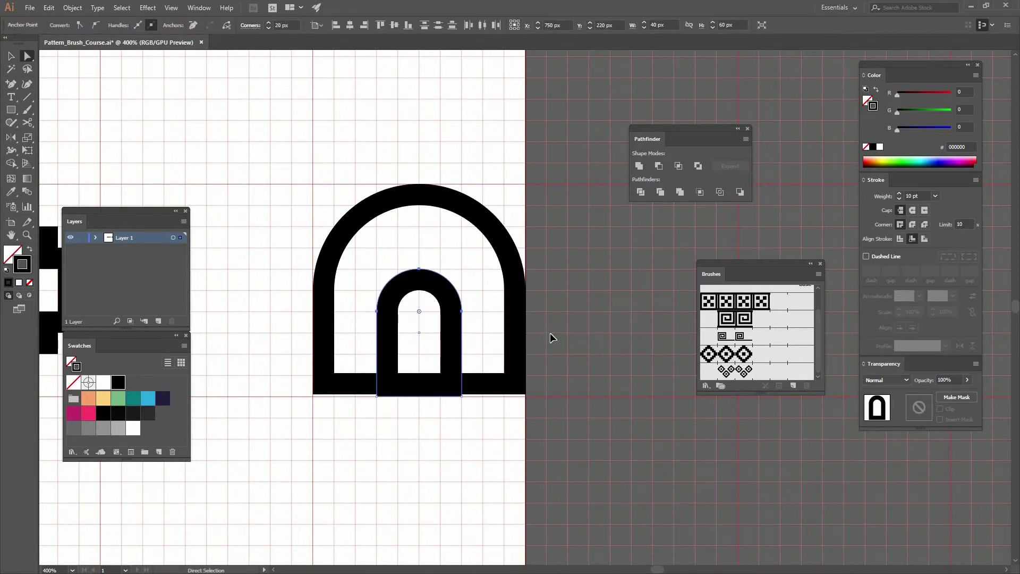
pyautogui.click(554, 332)
pyautogui.press('v')
# - Align the bottom edges of the inner and outer arches and shift both down onto the grid line
pyautogui.hotkey('ctrl', '-')
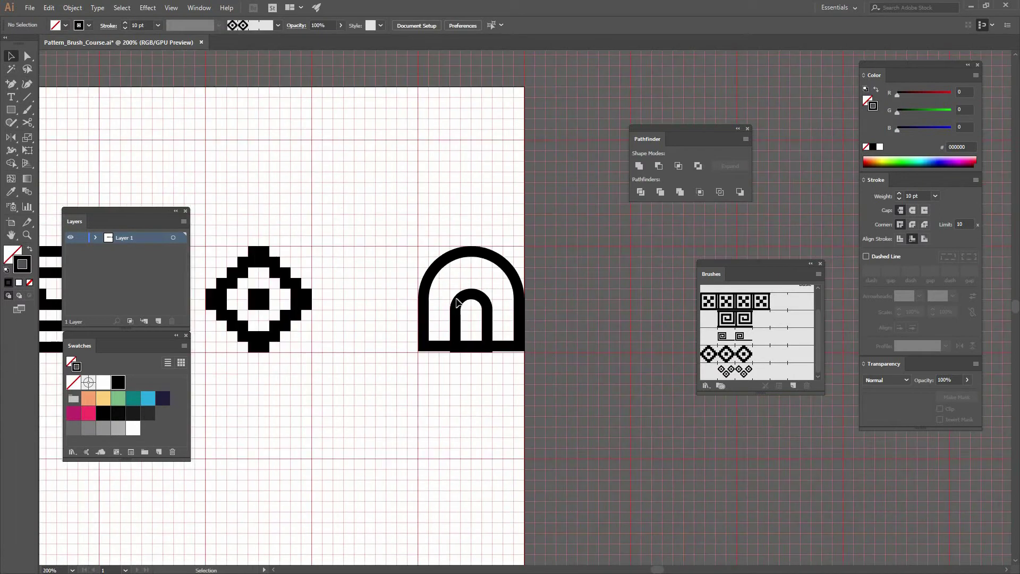
pyautogui.click(458, 302)
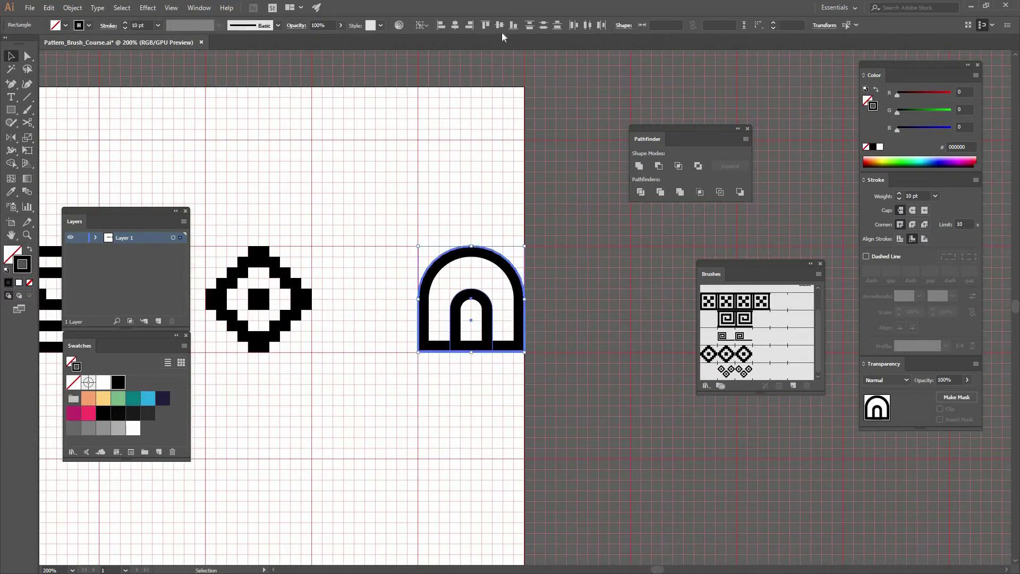
pyautogui.click(569, 192)
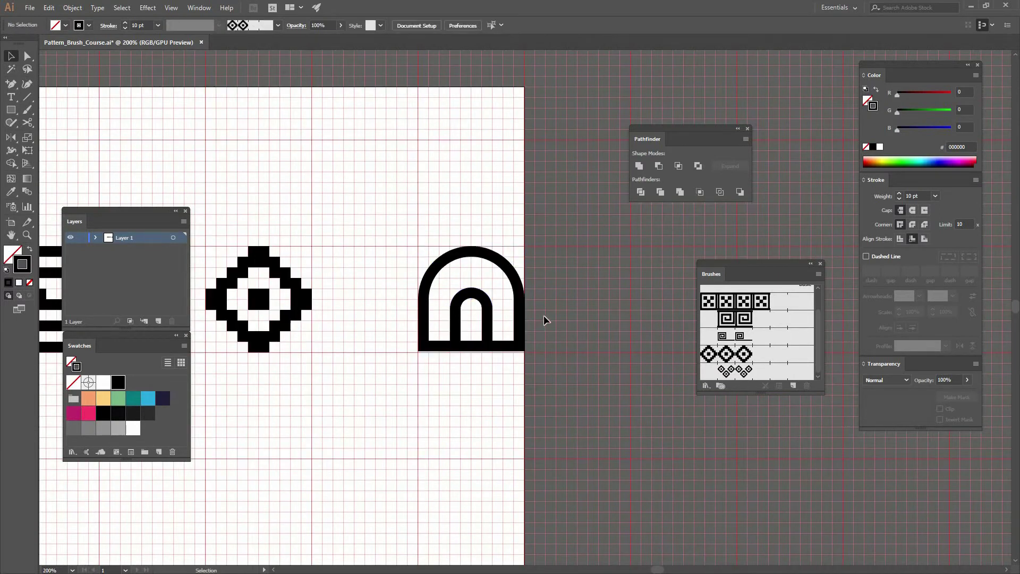
pyautogui.hotkey('ctrl', '+')
pyautogui.hotkey('ctrl', '+')
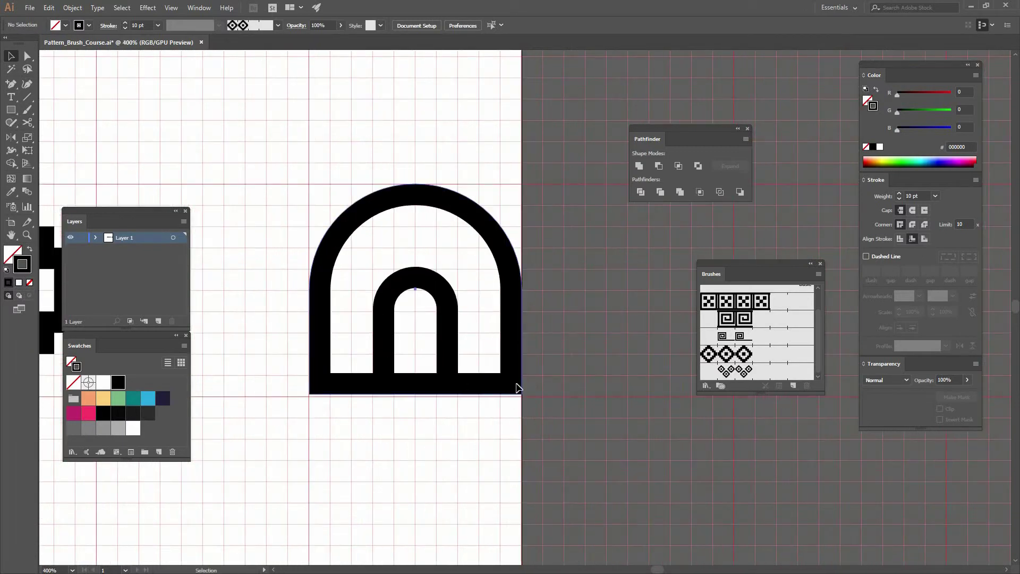
pyautogui.click(448, 368)
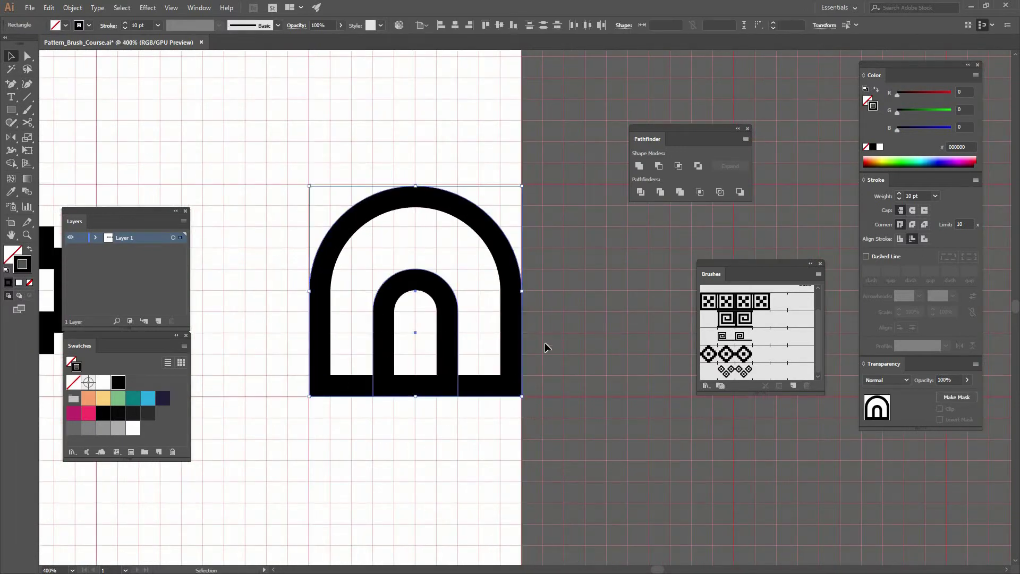
pyautogui.click(556, 263)
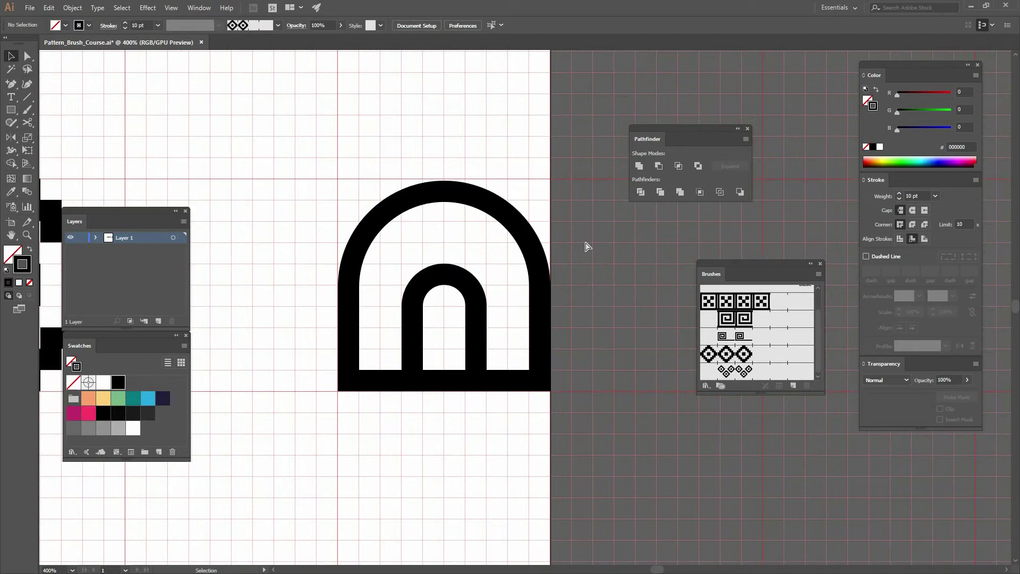
# - Try moving the arches off their position, and undo the moves
pyautogui.hotkey('ctrl', '-')
pyautogui.hotkey('ctrl', '-')
pyautogui.hotkey('ctrl', '-')
pyautogui.moveTo(611, 263); pyautogui.dragTo(661, 222)
pyautogui.moveTo(619, 177); pyautogui.dragTo(411, 313)
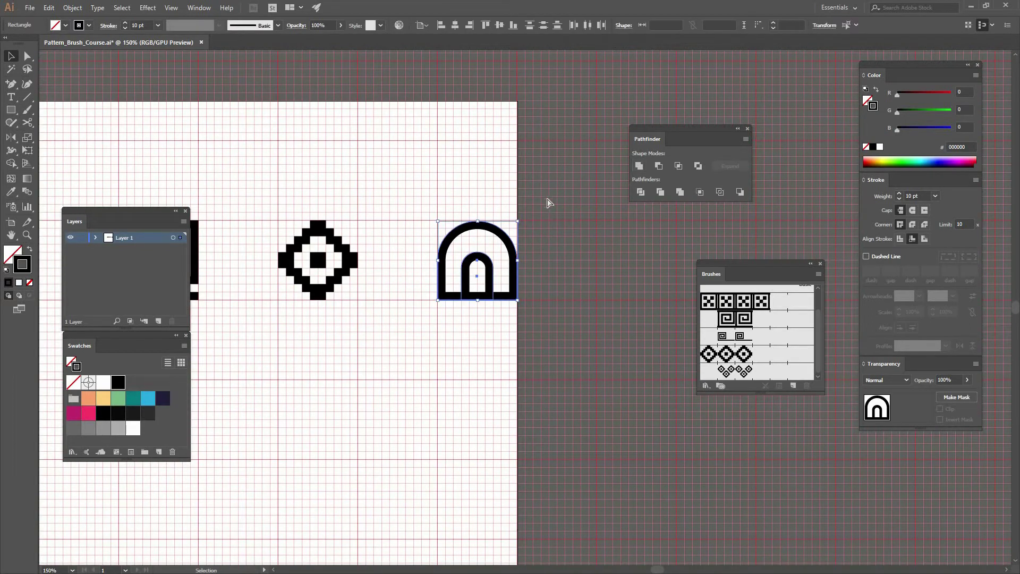
pyautogui.hotkey('ctrl', '+')
pyautogui.hotkey('ctrl', '+')
pyautogui.hotkey('ctrl', '+')
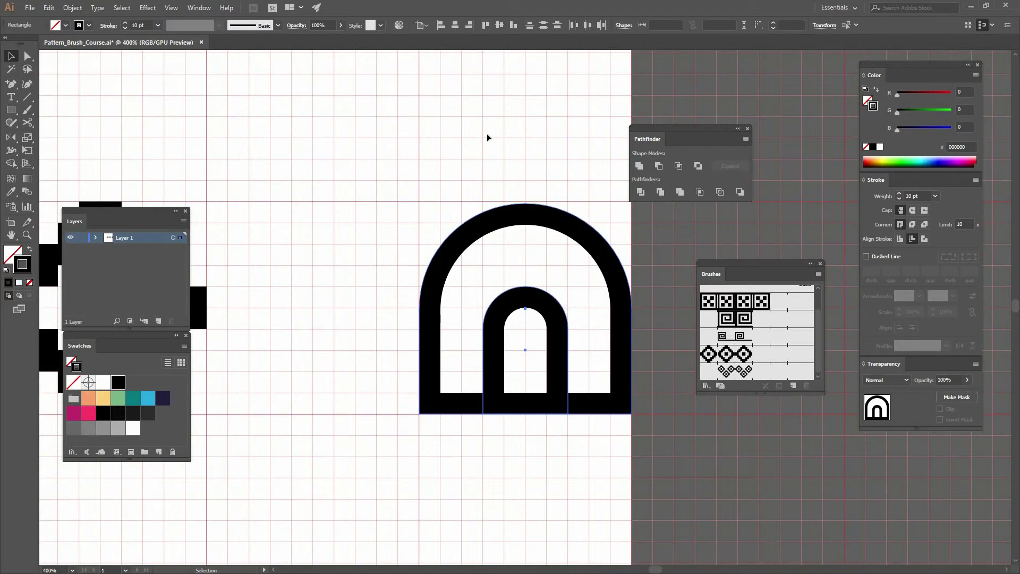
pyautogui.moveTo(559, 342); pyautogui.dragTo(437, 162)
pyautogui.hotkey('ctrl', 'z')
pyautogui.click(482, 350)
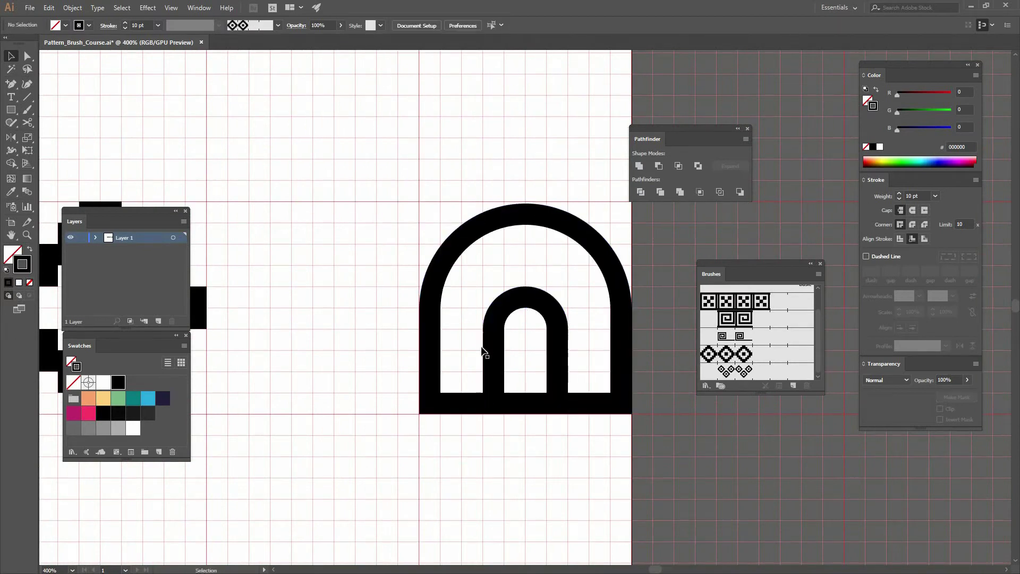
pyautogui.moveTo(484, 342); pyautogui.dragTo(333, 278)
pyautogui.hotkey('ctrl', 'z')
# - Select both arches and expand their appearance so the strokes become filled outlines
pyautogui.moveTo(552, 435); pyautogui.dragTo(223, 75)
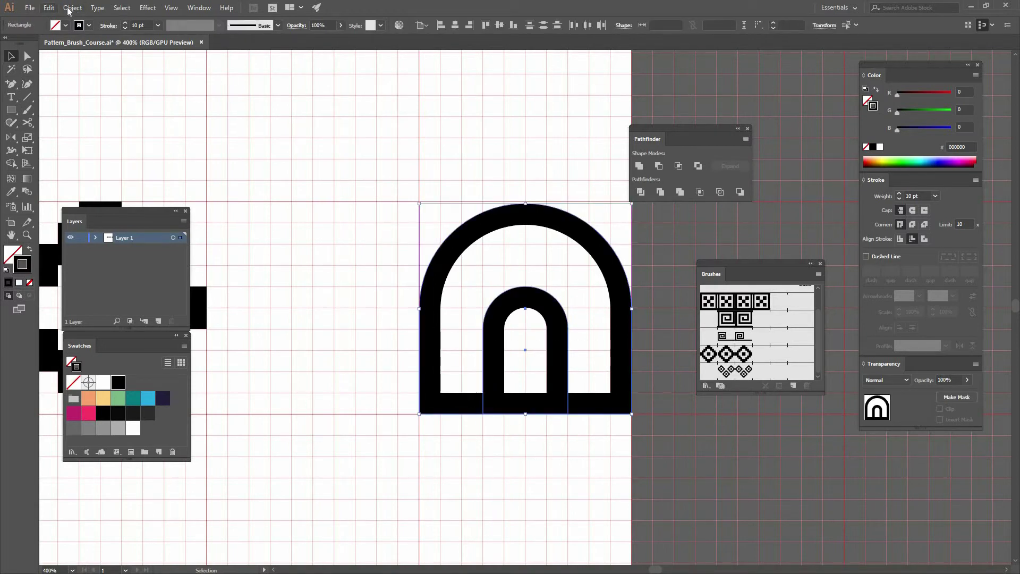
pyautogui.click(71, 8)
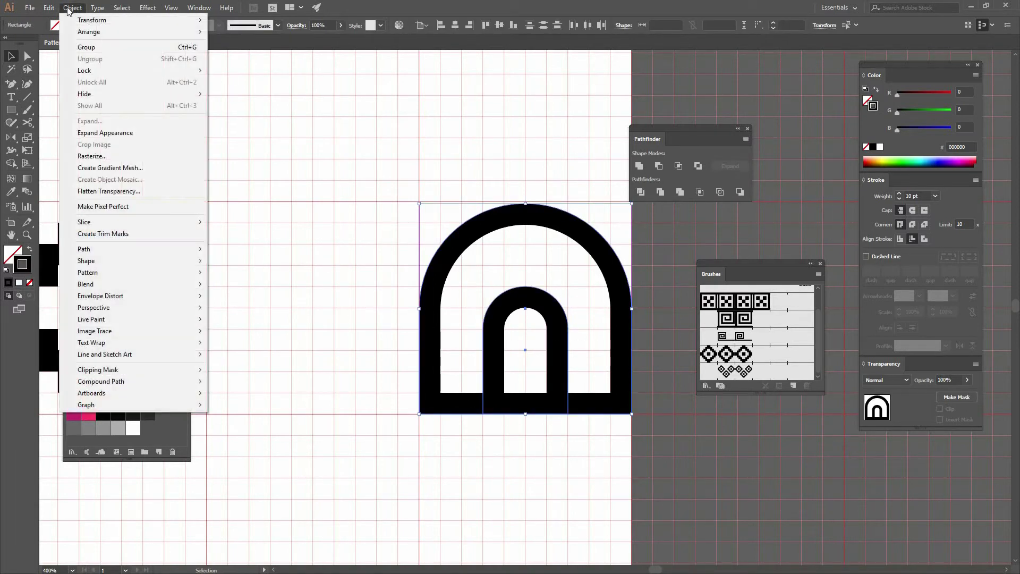
pyautogui.click(96, 137)
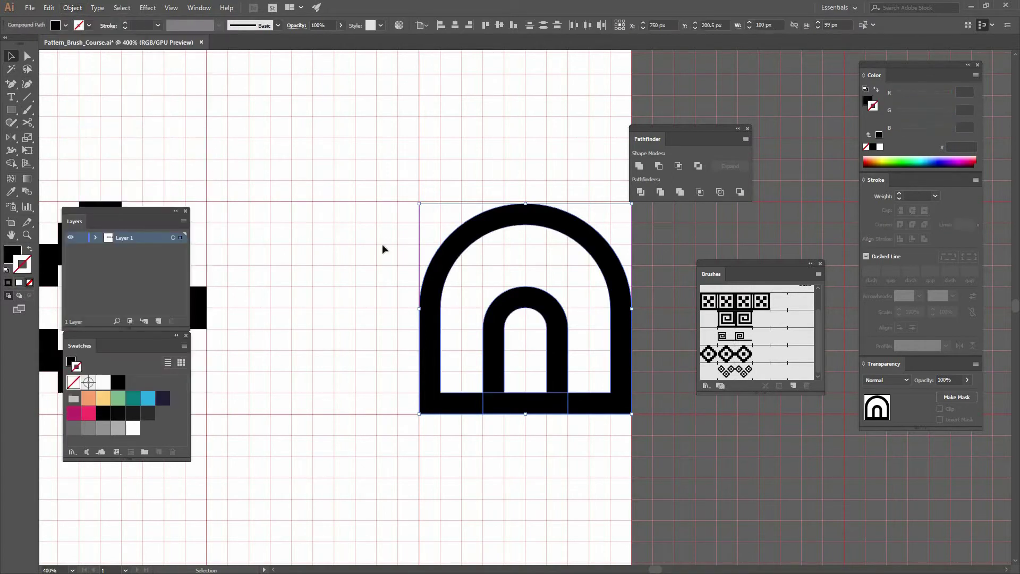
# - Swap fill and stroke on the expanded arches to examine their outlines, and swap them back
pyautogui.click(21, 254)
pyautogui.click(29, 253)
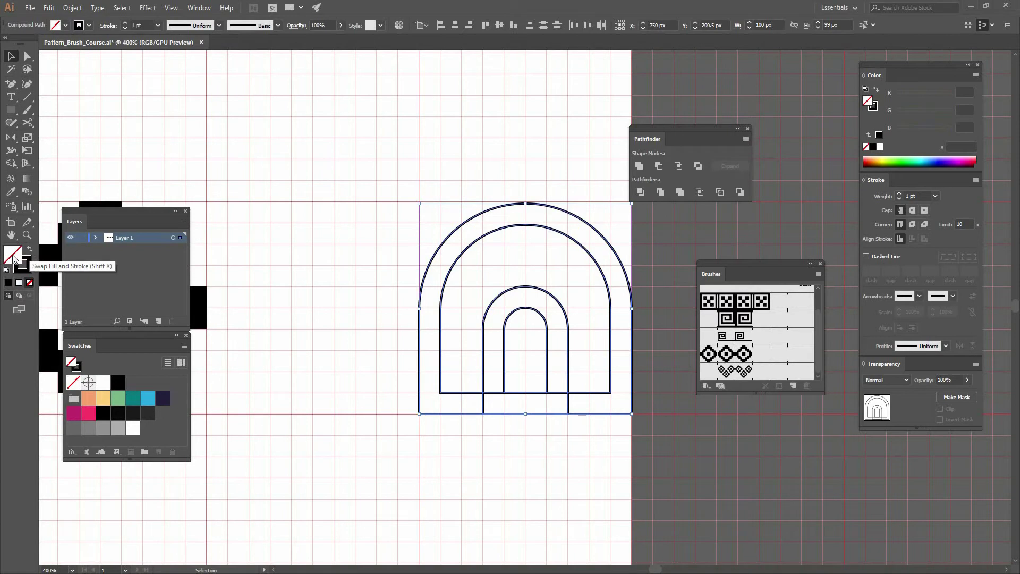
pyautogui.hotkey('shift', 'x')
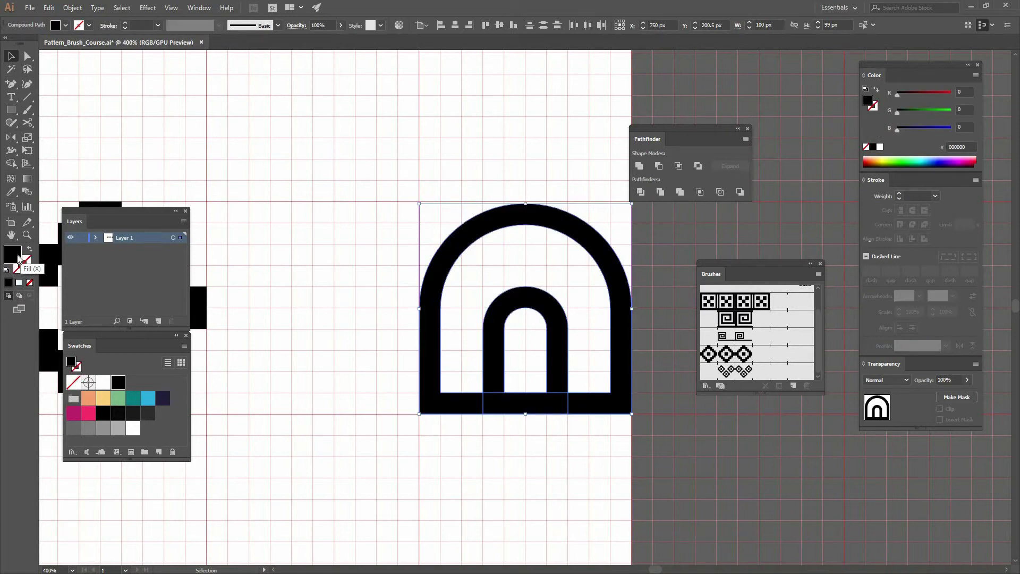
# - Unite the two expanded arches into a single shape with Pathfinder and deselect it
pyautogui.click(640, 166)
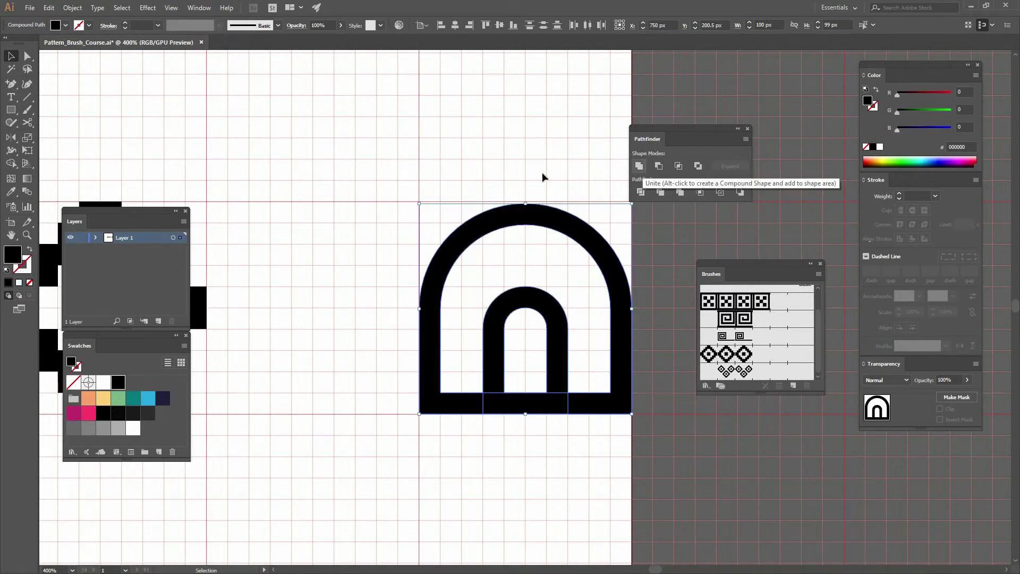
pyautogui.click(619, 219)
pyautogui.hotkey('ctrl', '-')
pyautogui.hotkey('ctrl', '-')
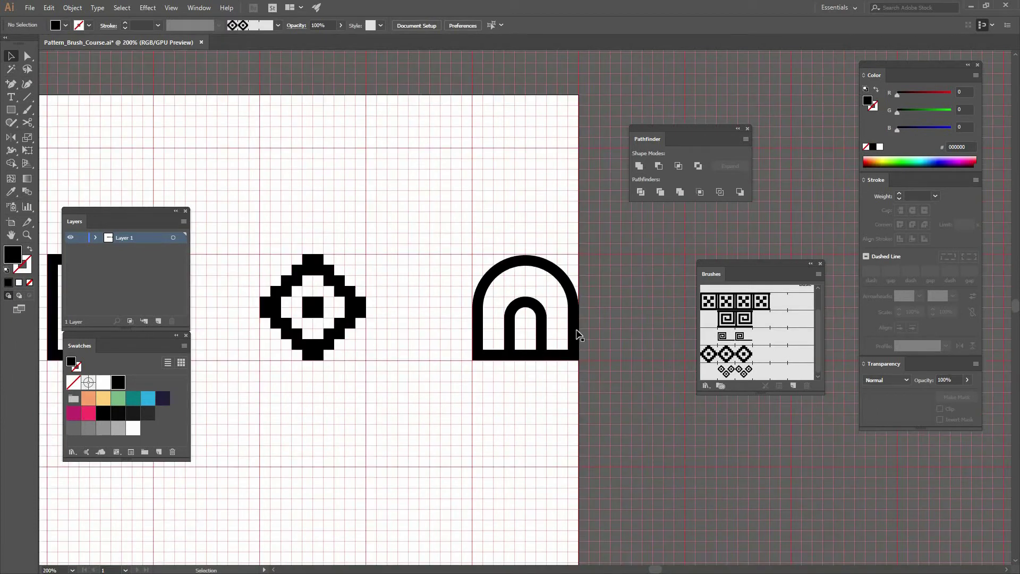
# - Create a pattern brush from the double-arch shape with the colorization method set to Tints
pyautogui.click(571, 319)
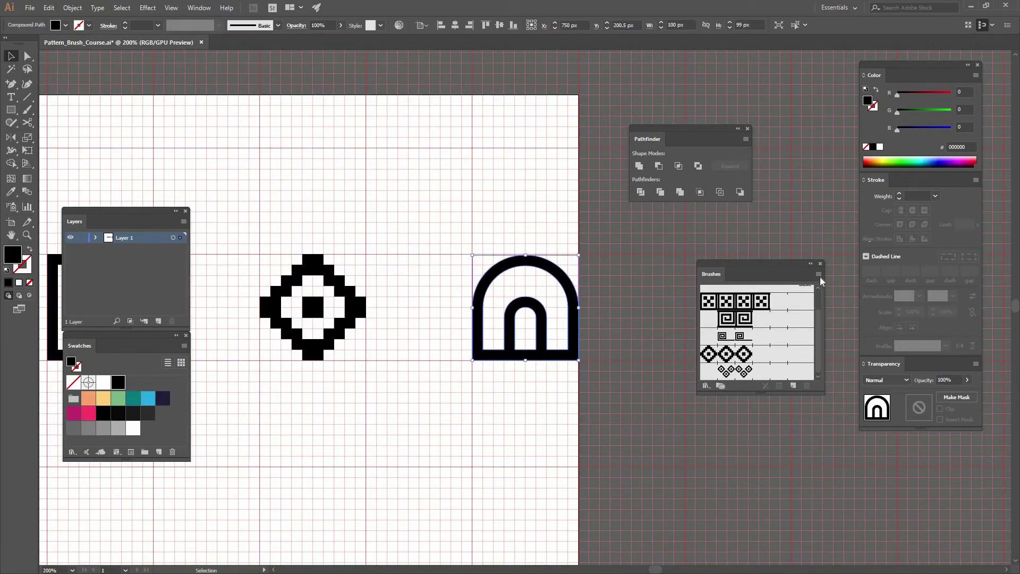
pyautogui.click(819, 275)
pyautogui.click(834, 277)
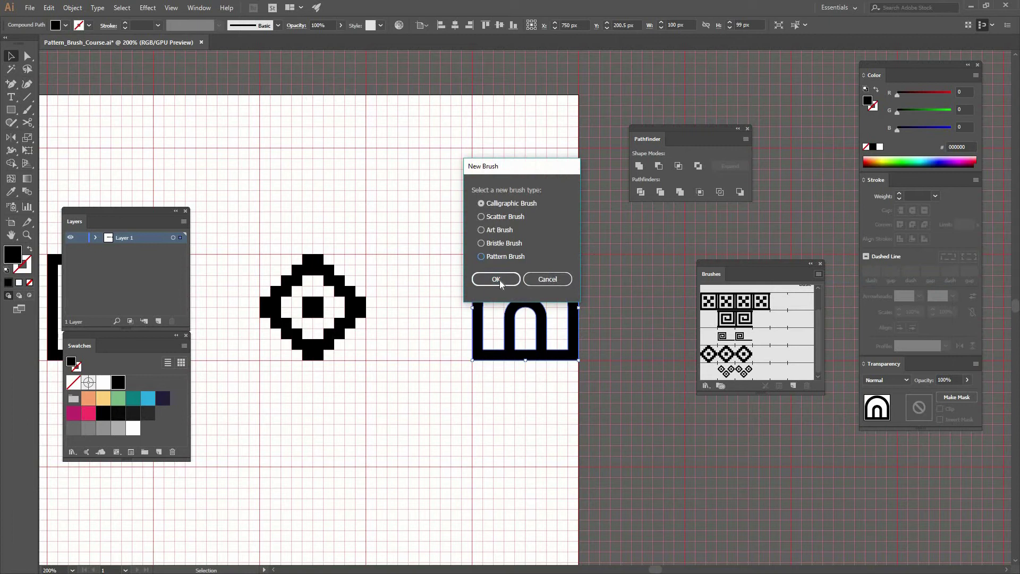
pyautogui.click(506, 281)
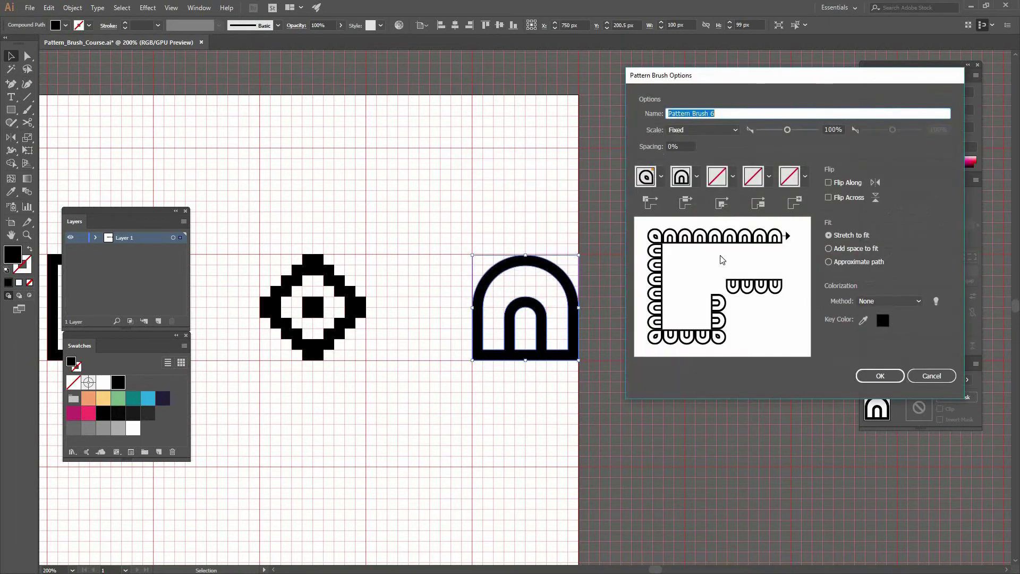
pyautogui.click(889, 301)
pyautogui.click(883, 321)
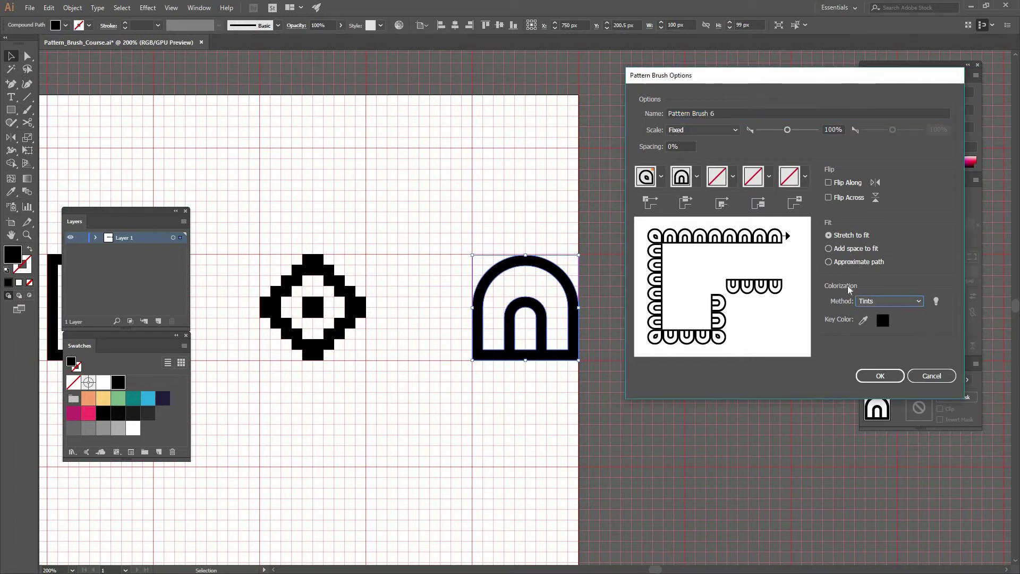
pyautogui.click(879, 375)
pyautogui.click(489, 430)
# - Try painting freehand curves with the new double-arch brush below the motifs, and undo the strokes
pyautogui.hotkey('ctrl', '1')
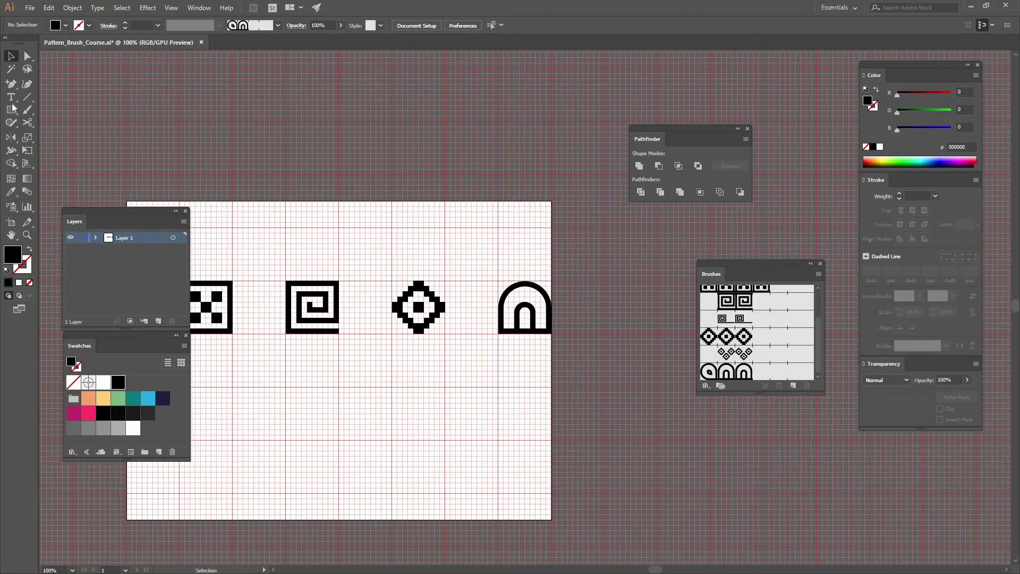
pyautogui.press('b')
pyautogui.scroll(-4, 269, 394)
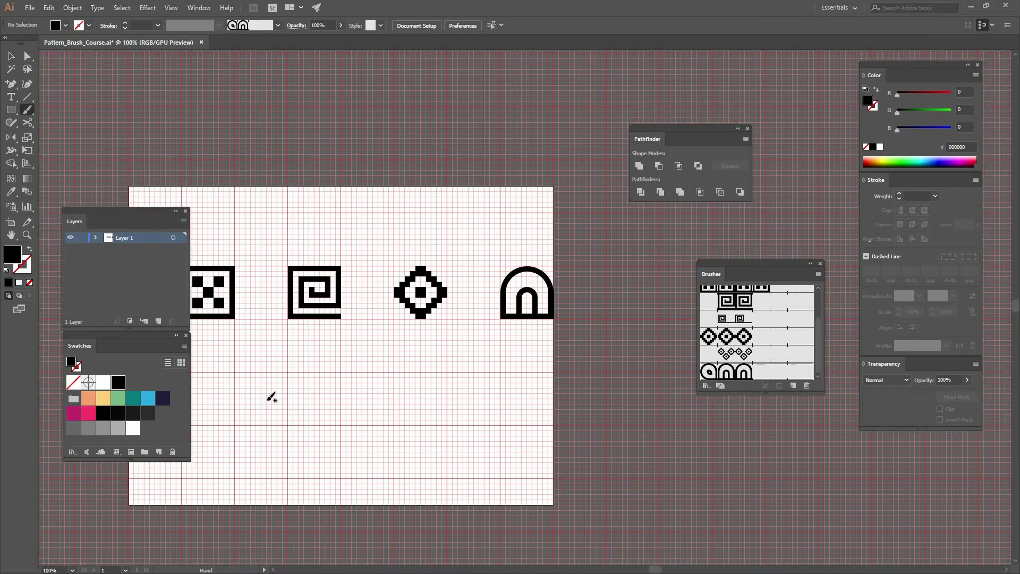
pyautogui.moveTo(241, 408)
pyautogui.mouseDown()
pyautogui.moveTo(270, 380)
pyautogui.moveTo(377, 386)
pyautogui.moveTo(513, 418)
pyautogui.moveTo(593, 334)
pyautogui.moveTo(590, 359)
pyautogui.mouseUp()
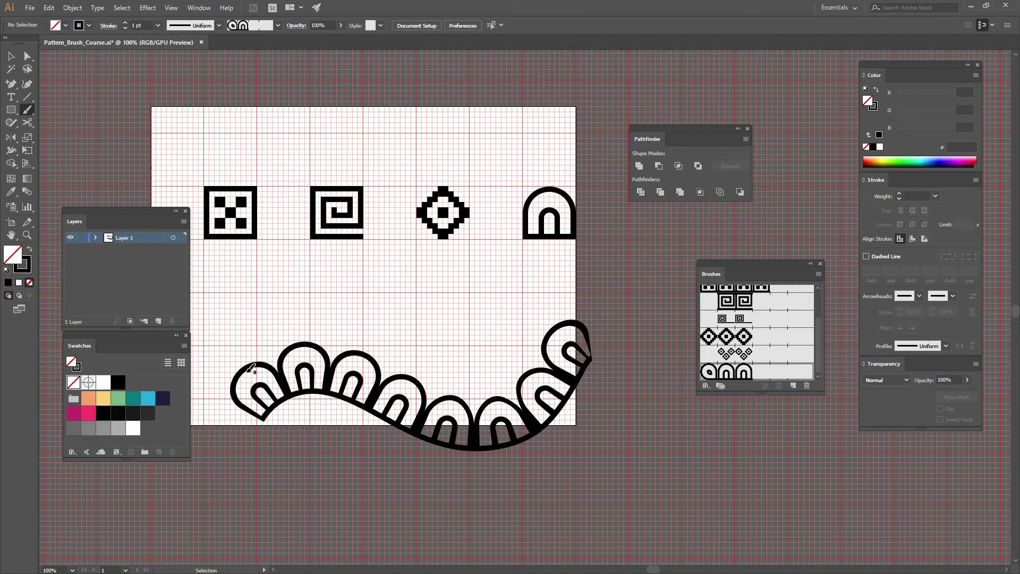
pyautogui.hotkey('ctrl', 'z')
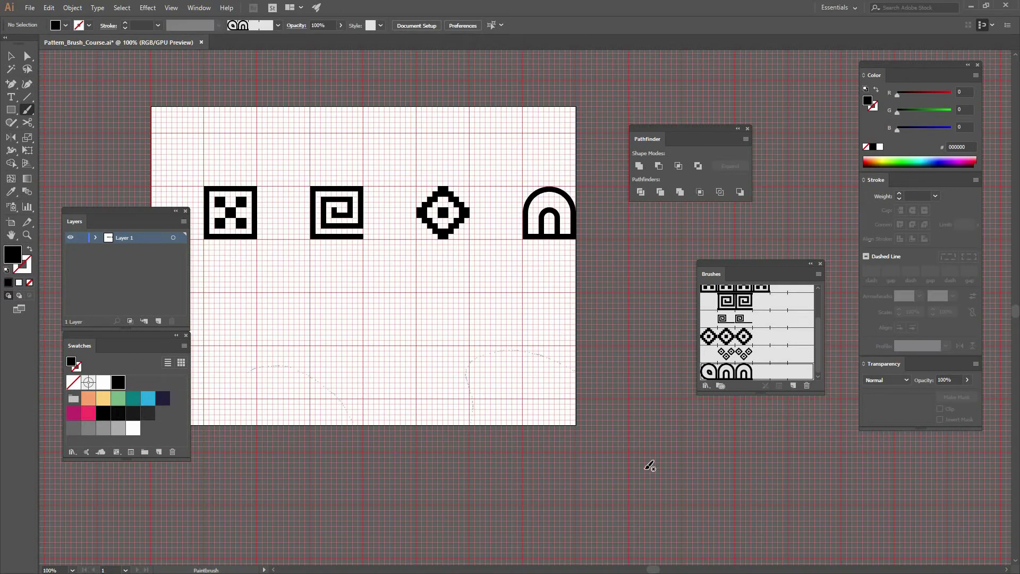
pyautogui.hotkey('ctrl', 'shift', 'z')
pyautogui.hotkey('ctrl', 'z')
pyautogui.hotkey('ctrl', 'shift', 'z')
pyautogui.hotkey('ctrl', 'z')
pyautogui.hotkey('ctrl', 'shift', 'z')
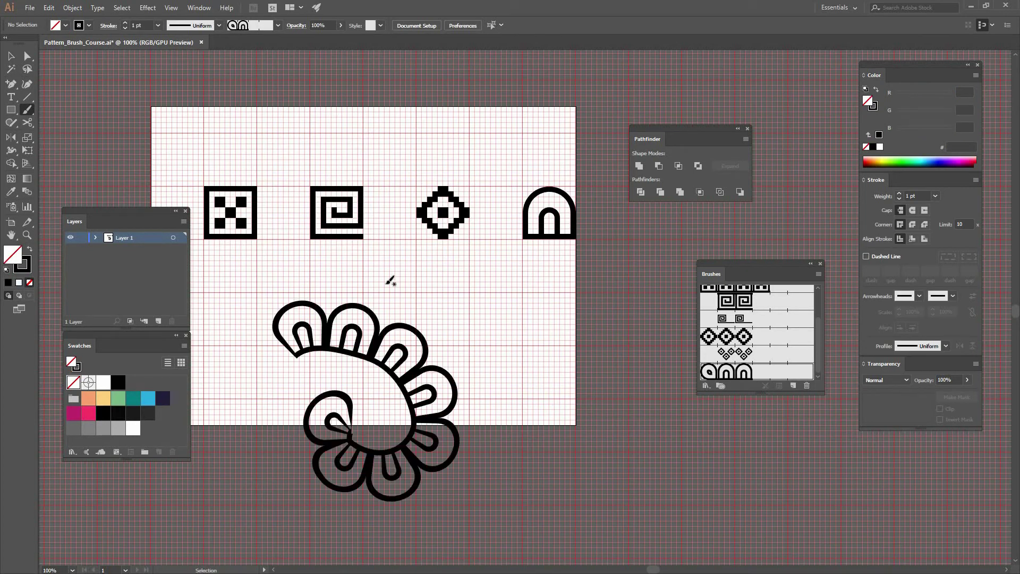
pyautogui.hotkey('ctrl', 'z')
# - Draw a circle about 240 px across below the motifs, make it stroke-only and apply the double-arch brush to it
pyautogui.moveTo(12, 112); pyautogui.dragTo(53, 135)
pyautogui.moveTo(326, 314); pyautogui.dragTo(443, 428)
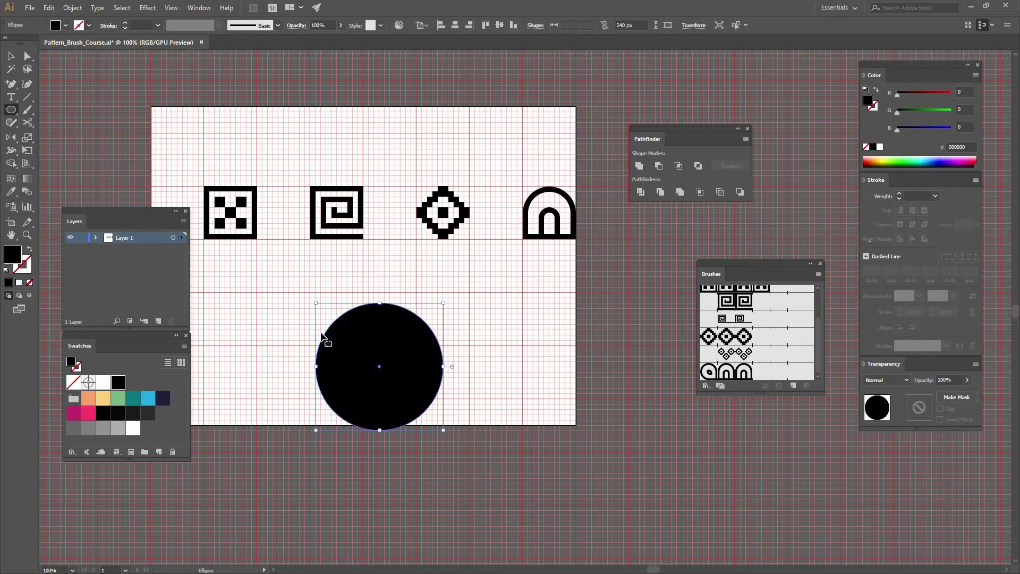
pyautogui.press('v')
pyautogui.hotkey('shift', 'x')
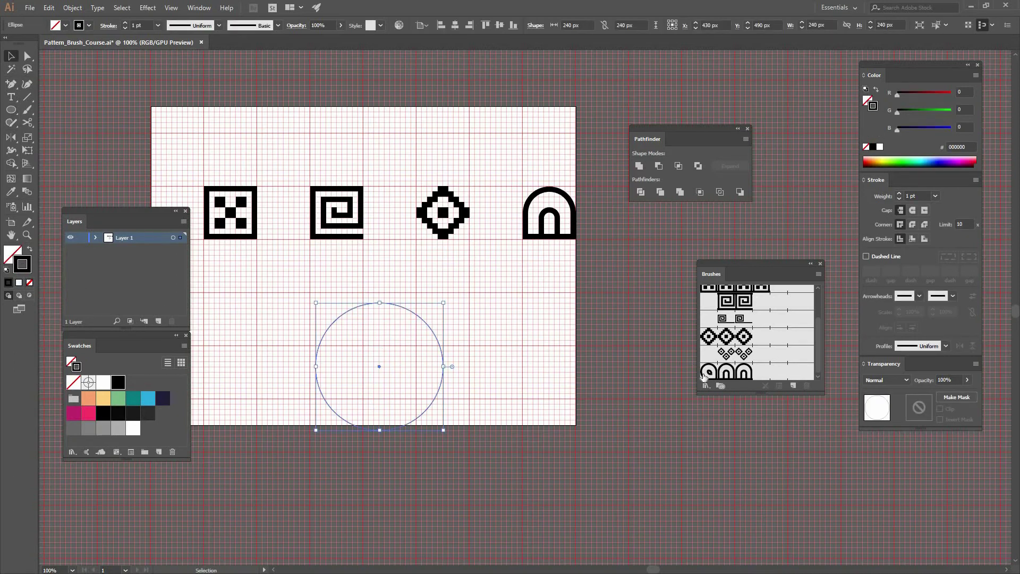
pyautogui.click(701, 373)
pyautogui.click(454, 342)
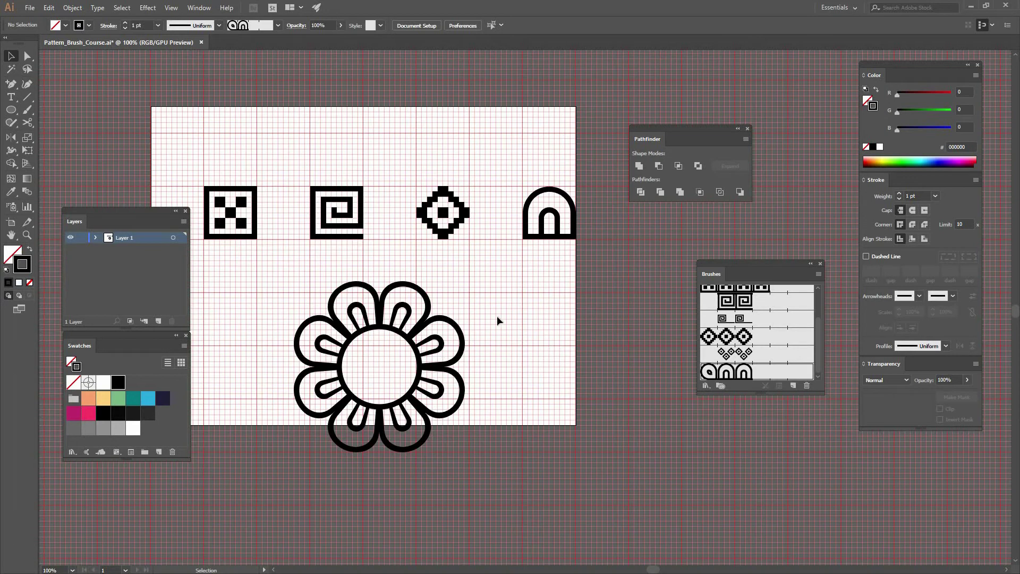
# - Reduce the arch ring's stroke weight to 0.5 pt and try moving the ring to another spot
pyautogui.click(409, 339)
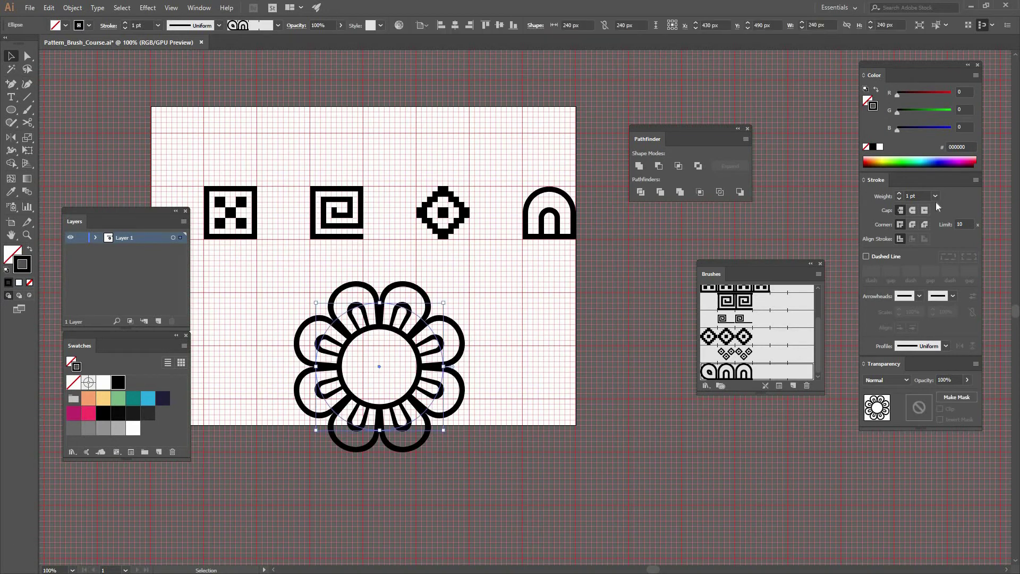
pyautogui.click(935, 196)
pyautogui.click(948, 216)
pyautogui.click(363, 371)
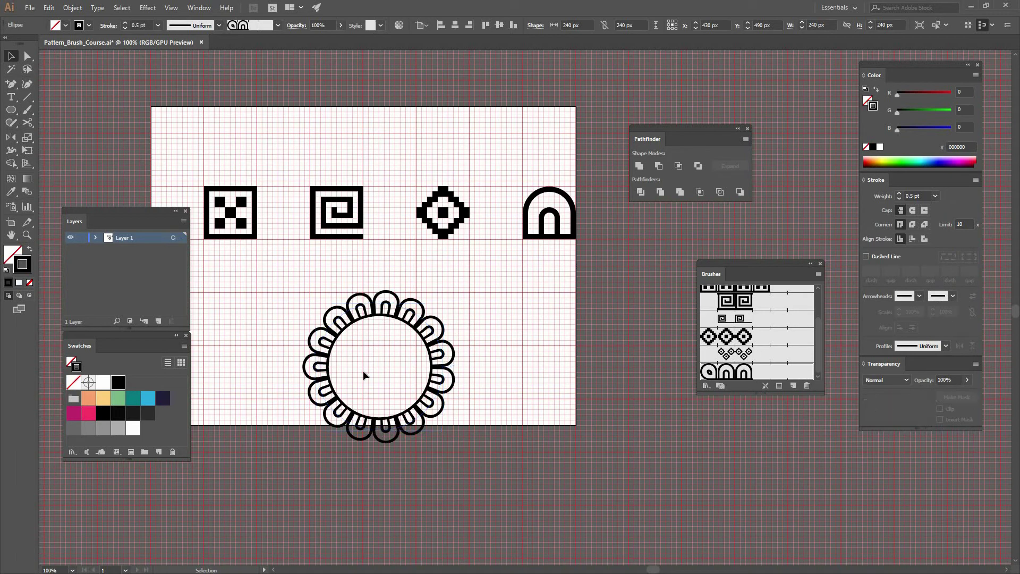
pyautogui.hotkey('ctrl', 'z')
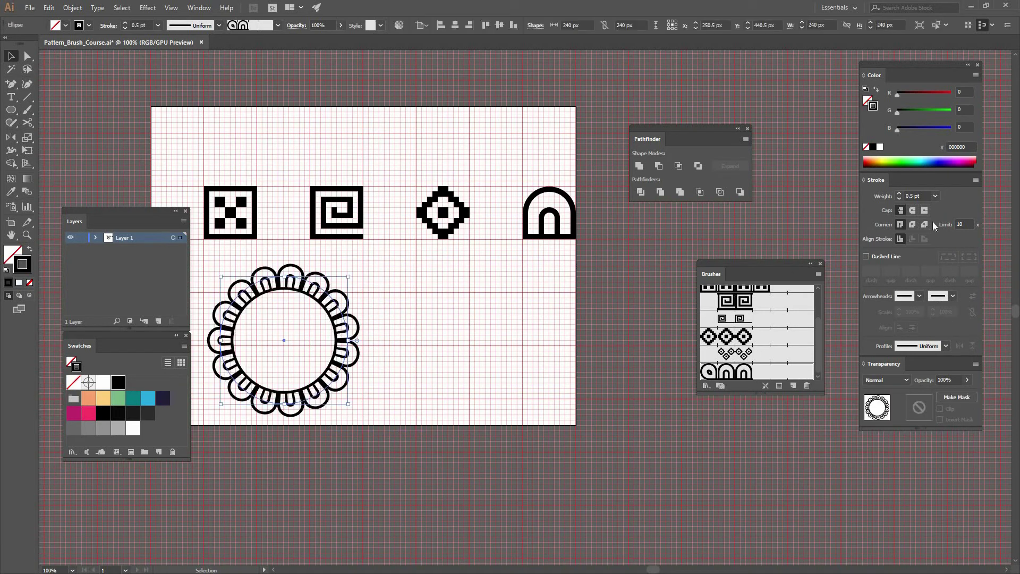
pyautogui.hotkey('ctrl', 'shift', 'z')
# - Try stroke weights of 7 pt, 4 pt and 2 pt on the arch ring
pyautogui.click(936, 196)
pyautogui.click(948, 312)
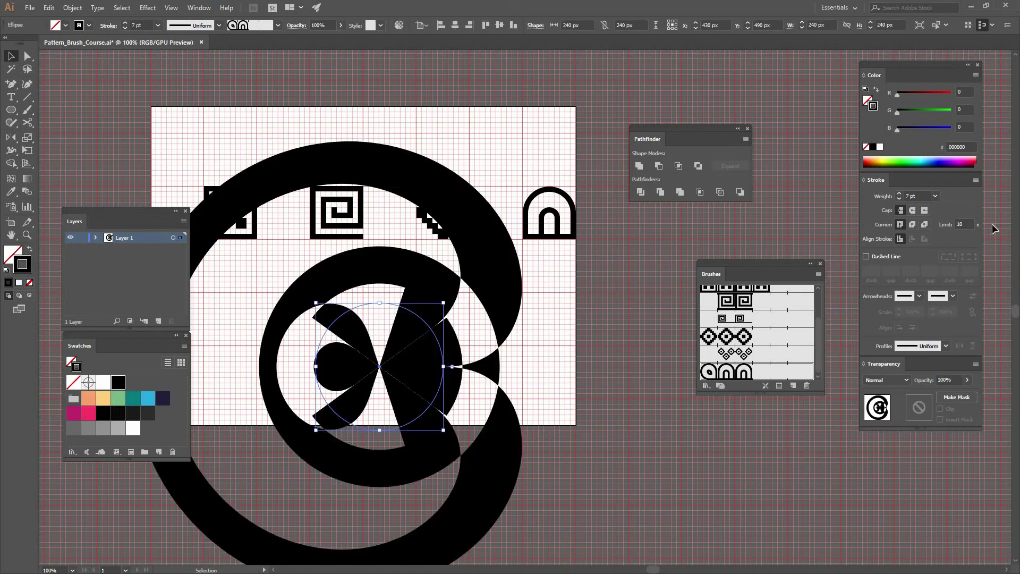
pyautogui.click(936, 199)
pyautogui.click(954, 279)
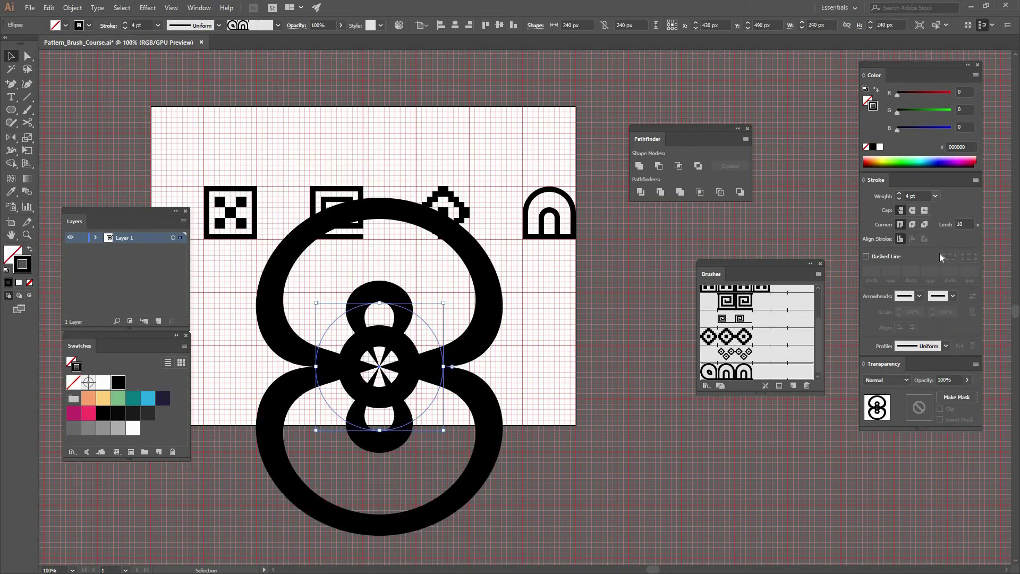
pyautogui.click(936, 196)
pyautogui.click(946, 255)
pyautogui.click(510, 380)
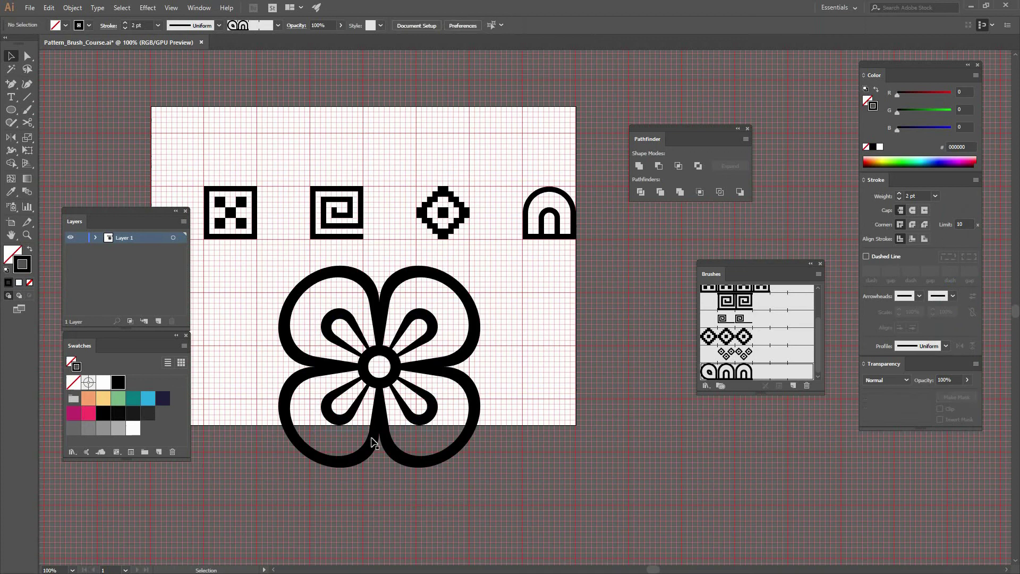
# - Set the arch ring's stroke weight back to 0.5 pt and deselect it
pyautogui.click(392, 348)
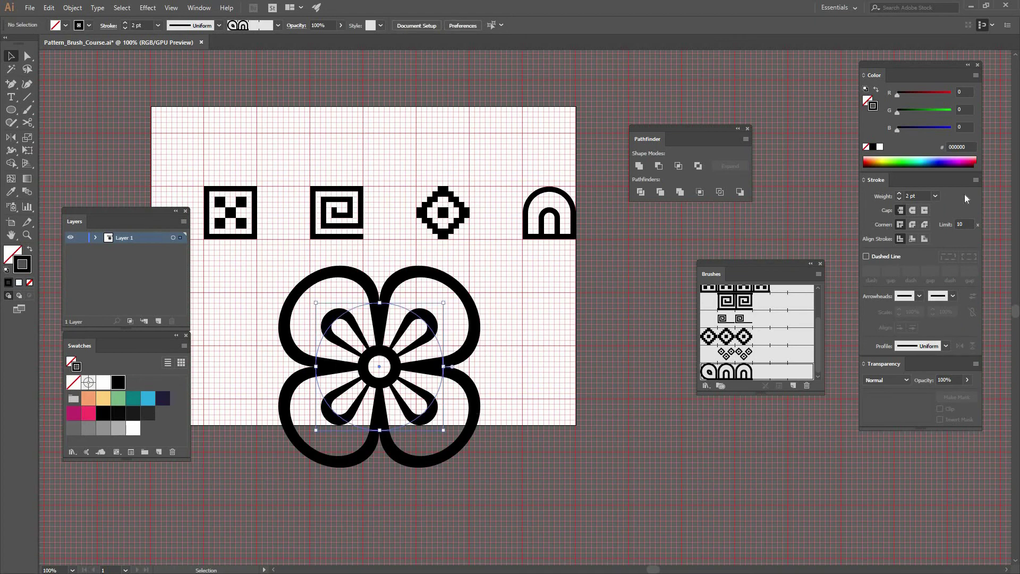
pyautogui.click(936, 196)
pyautogui.click(948, 218)
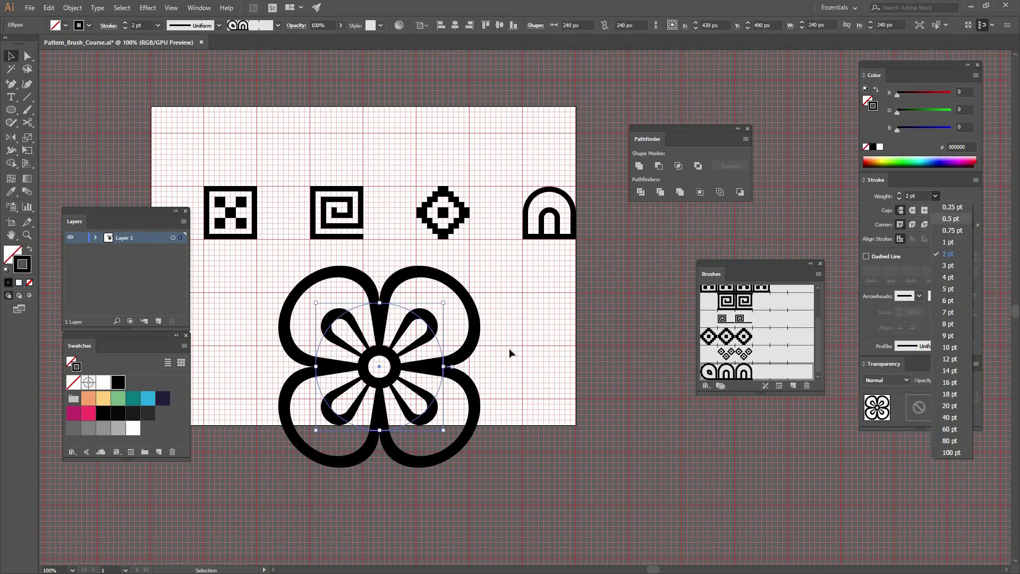
pyautogui.click(488, 358)
pyautogui.click(441, 353)
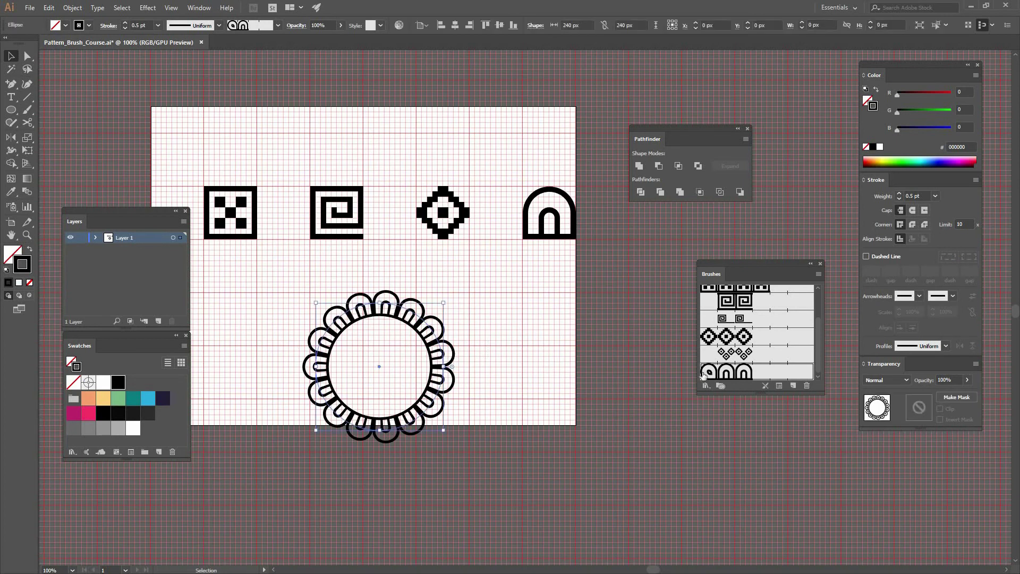
pyautogui.click(534, 354)
# - Try the Flip Across and Flip Along options of the double-arch brush on the ring, and turn them off again
pyautogui.press('space')
pyautogui.moveTo(458, 292); pyautogui.dragTo(424, 245)
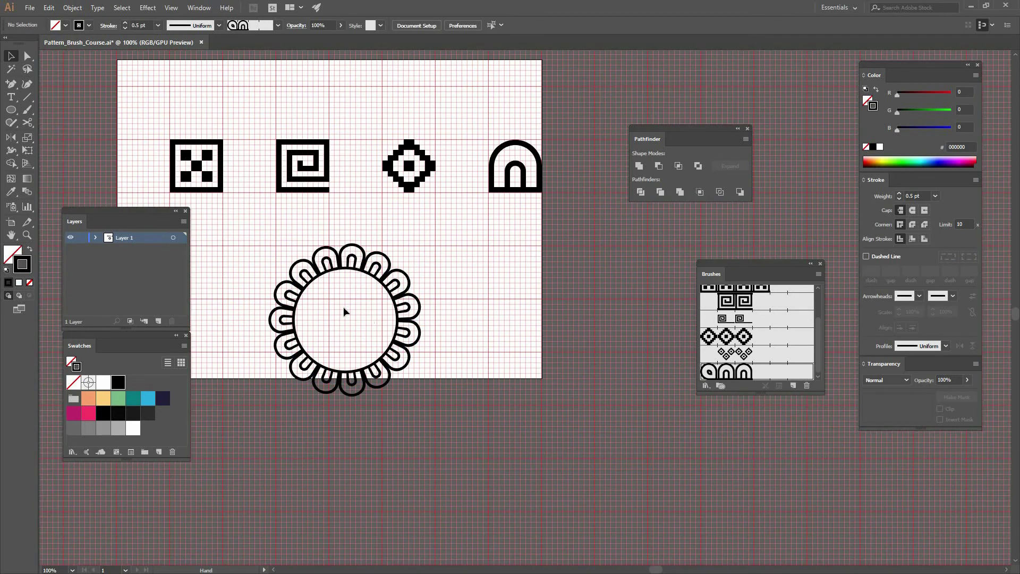
pyautogui.click(343, 307)
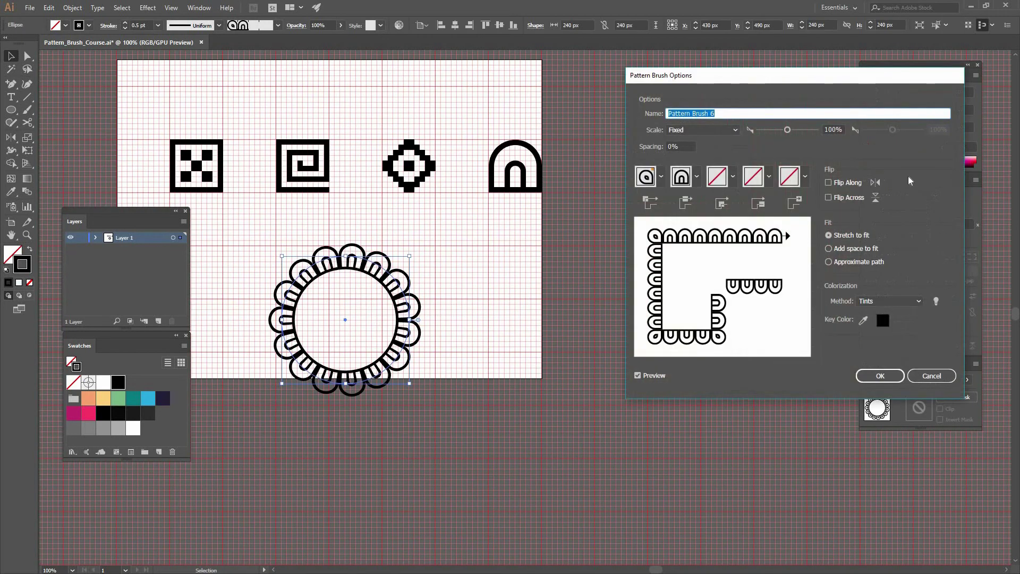
pyautogui.click(846, 199)
pyautogui.click(829, 197)
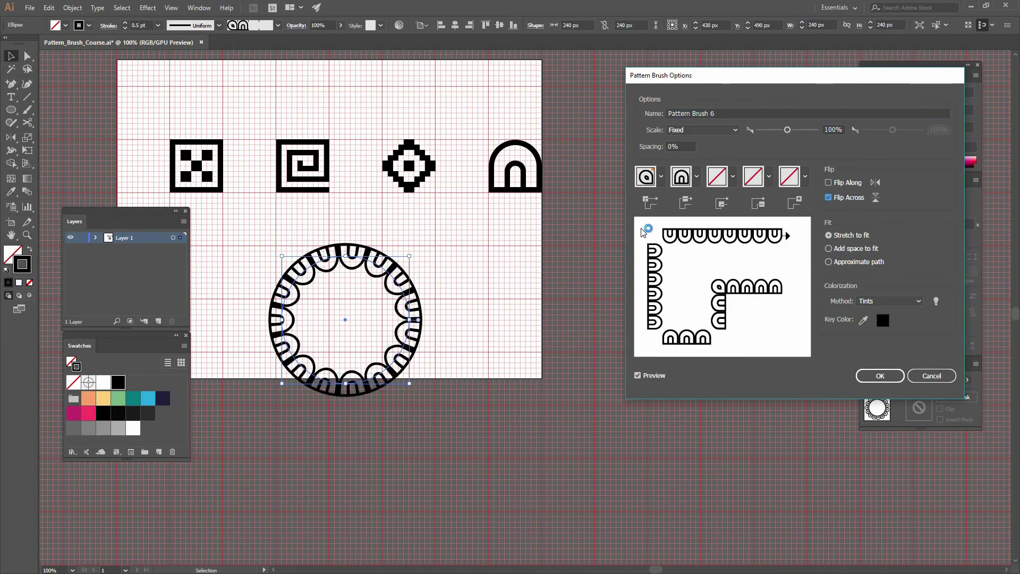
pyautogui.click(837, 197)
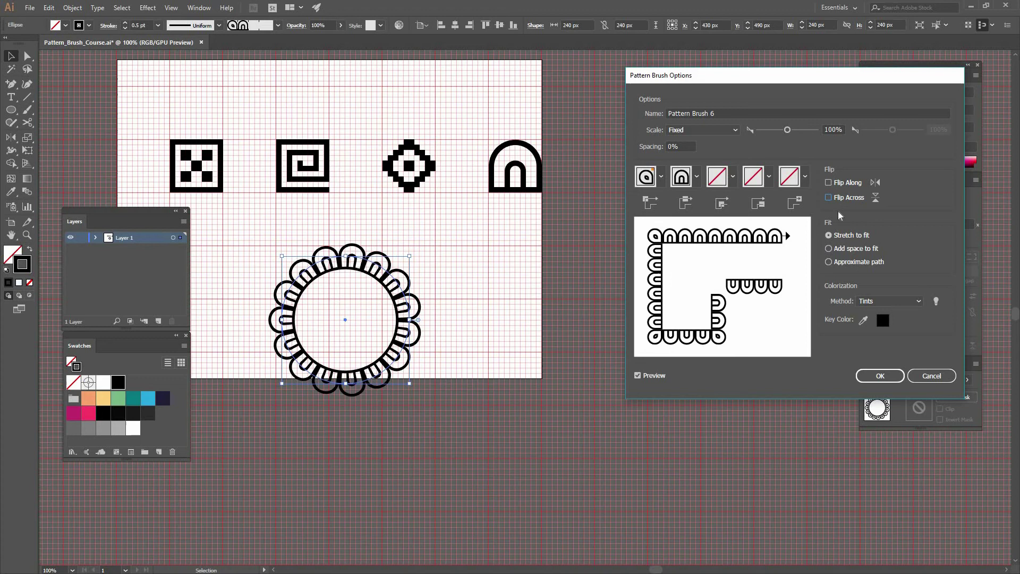
pyautogui.click(832, 183)
pyautogui.click(892, 376)
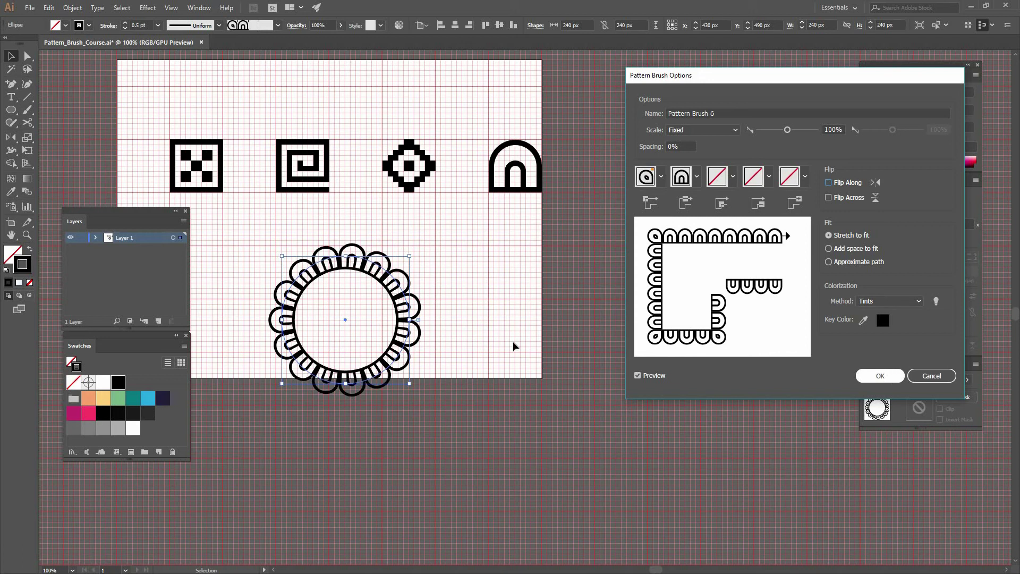
# - Recolor the arch ring's stroke green (7AB887) and center a smaller copy about 141 px across inside it
pyautogui.click(118, 398)
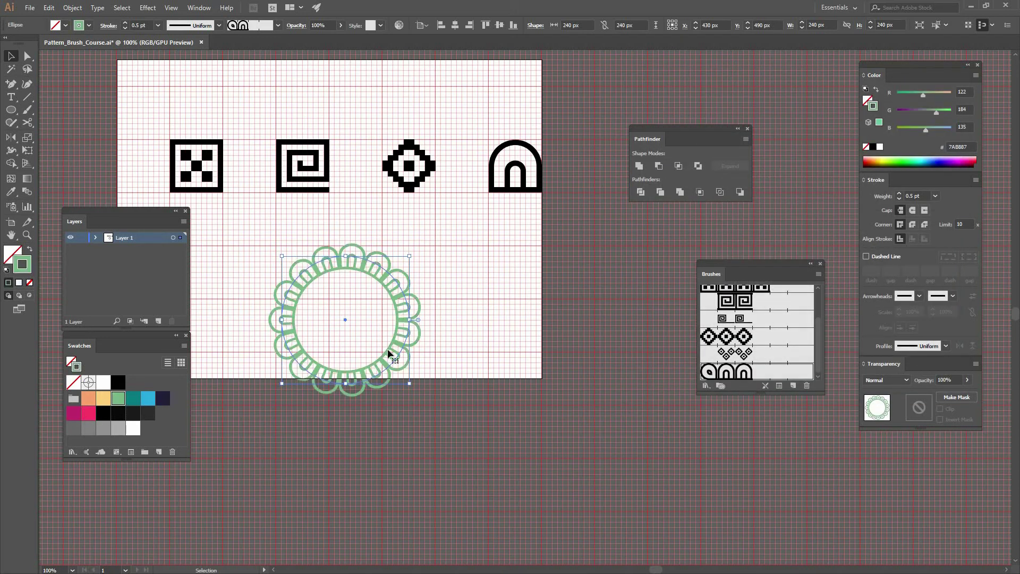
pyautogui.click(370, 316)
pyautogui.moveTo(442, 333); pyautogui.dragTo(349, 307)
pyautogui.moveTo(394, 278); pyautogui.dragTo(419, 334)
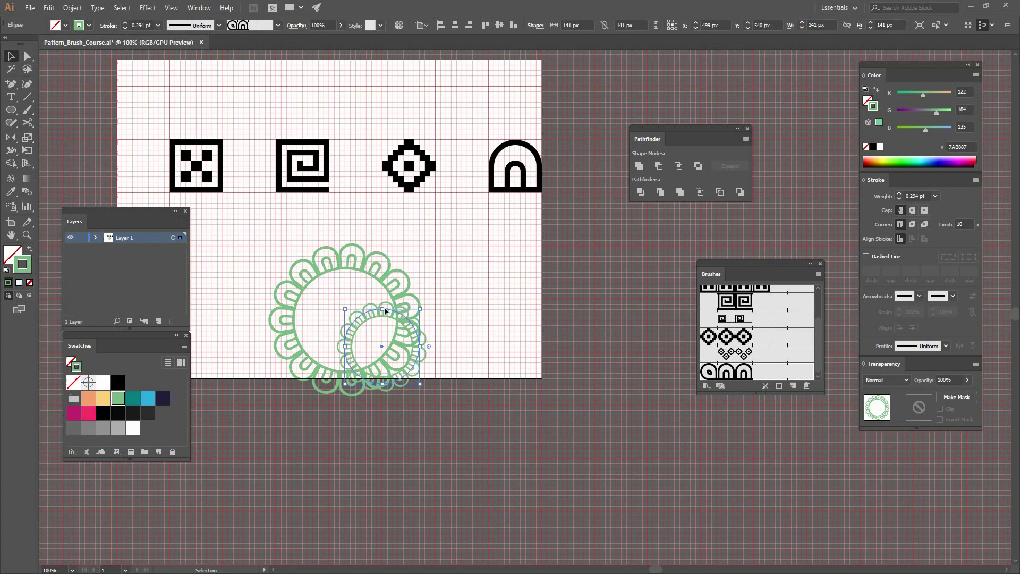
pyautogui.moveTo(382, 306); pyautogui.dragTo(378, 316)
pyautogui.click(457, 301)
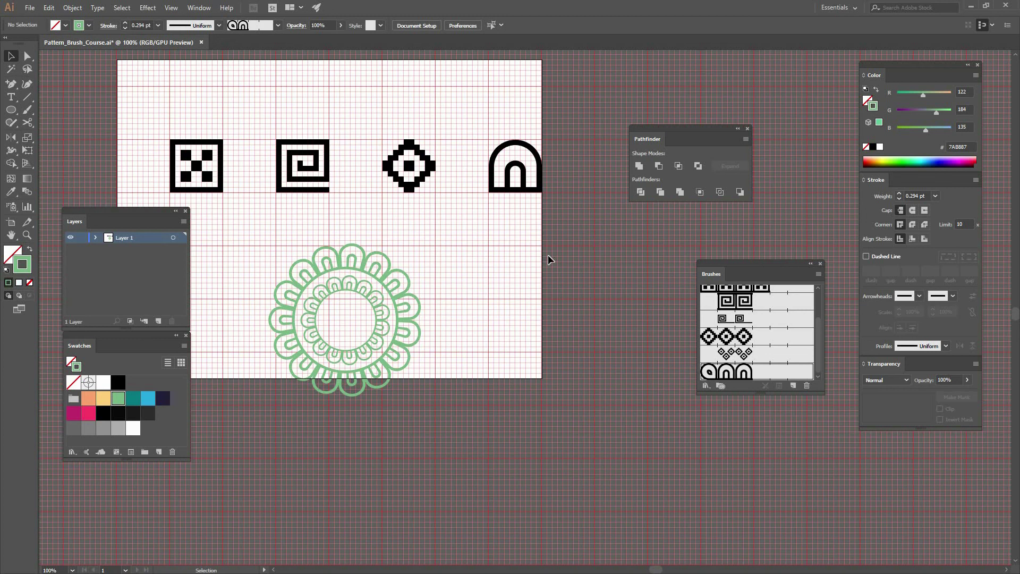
# - Select both concentric green arch rings
pyautogui.click(366, 290)
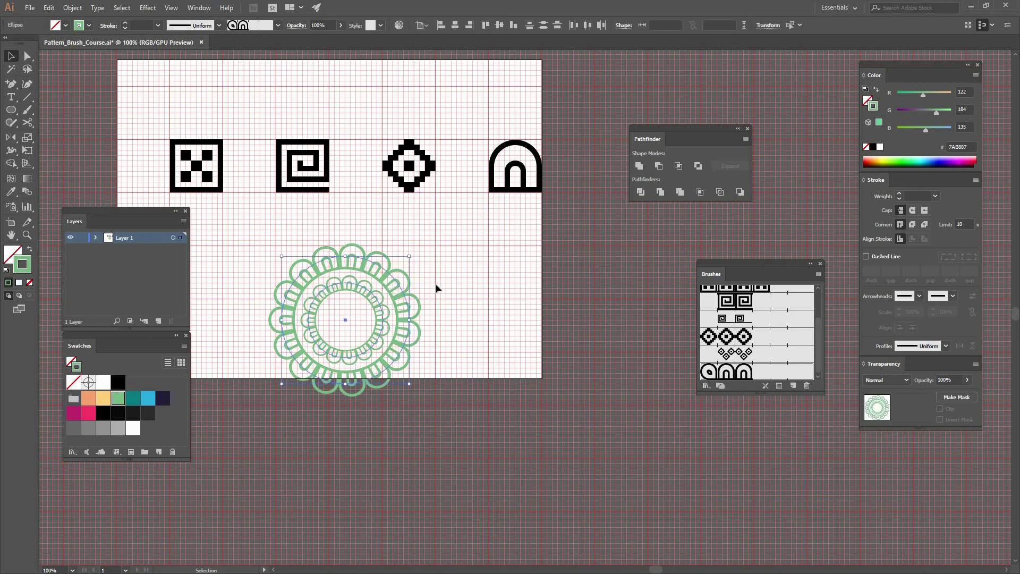